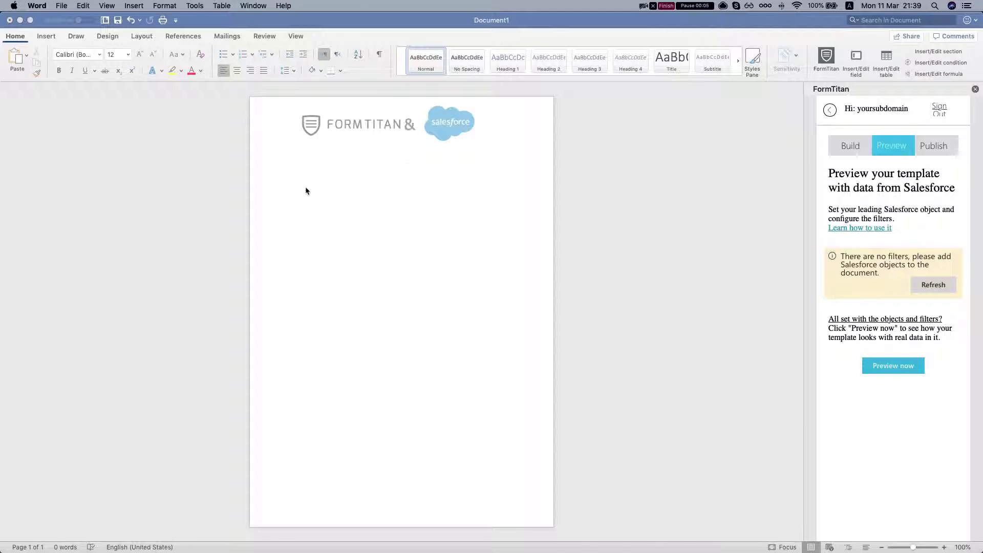
- Insert a FormTitan Account field commented 'First account' showing Account Name below the logos
{"action": "right_click", "coordinate": [306, 163]}
{"action": "mouse_move", "coordinate": [359, 328]}
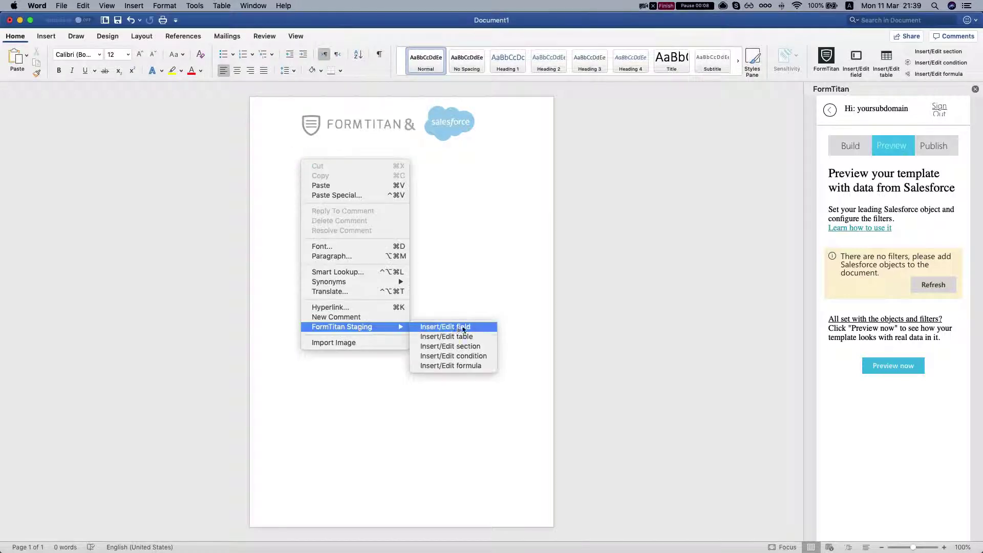
{"action": "left_click", "coordinate": [464, 329]}
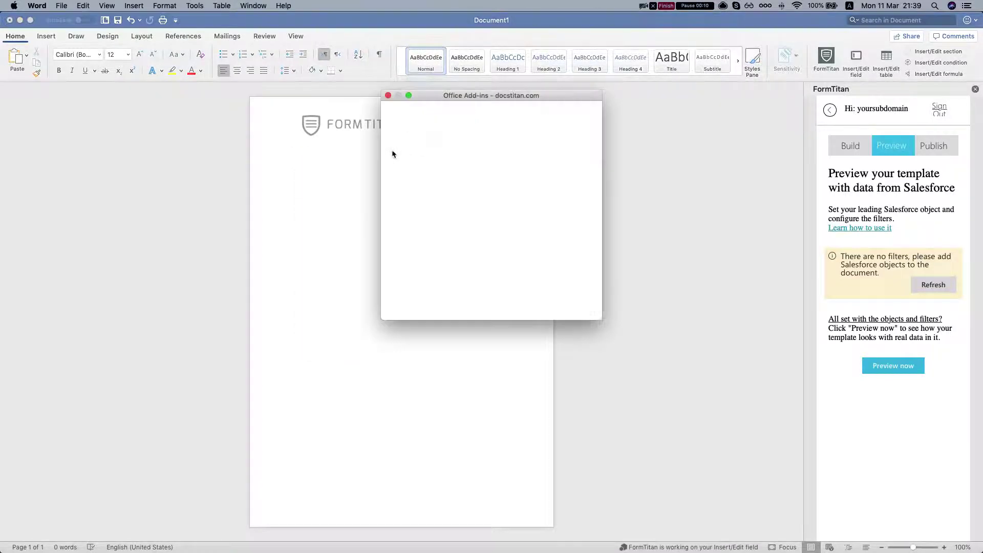
{"action": "type", "text": "Ac"}
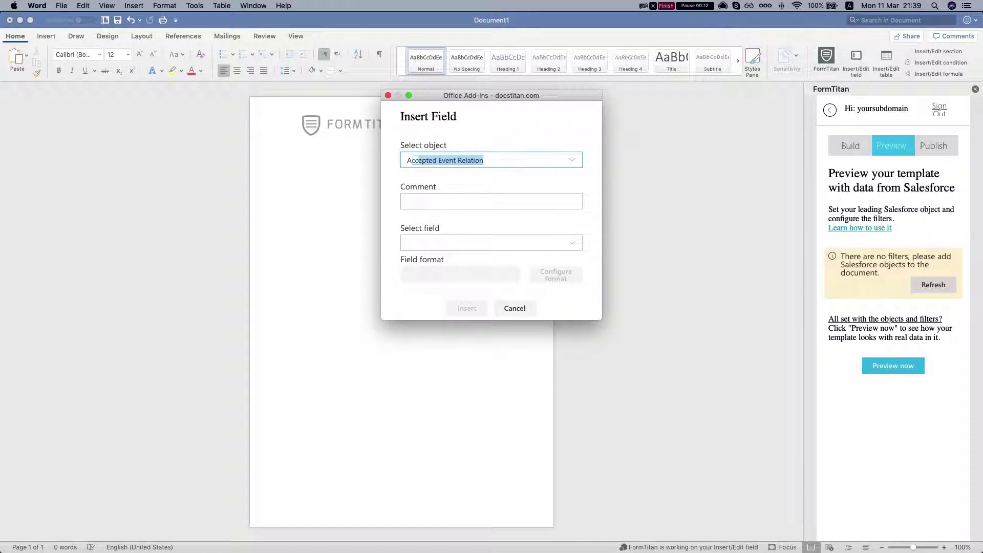
{"action": "type", "text": "count"}
{"action": "left_click", "coordinate": [442, 202]}
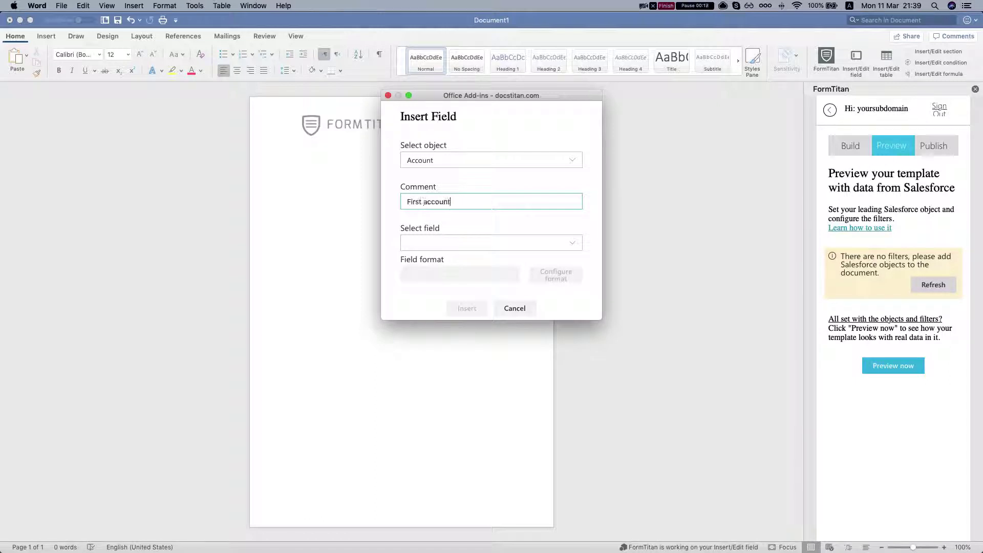
{"action": "left_click", "coordinate": [490, 243]}
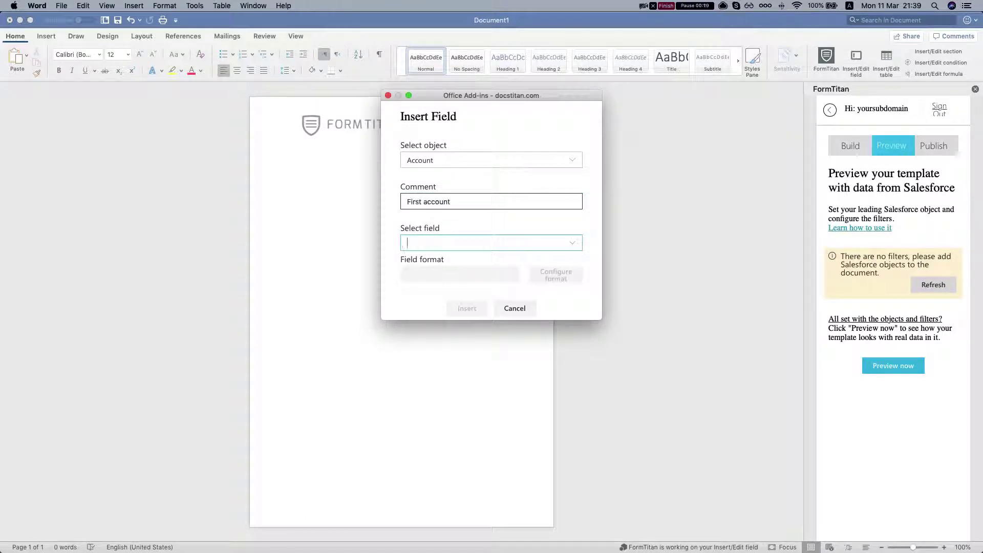
{"action": "type", "text": "A"}
{"action": "type", "text": "ccoutn"}
{"action": "type", "text": "nt N"}
{"action": "key", "text": "Return"}
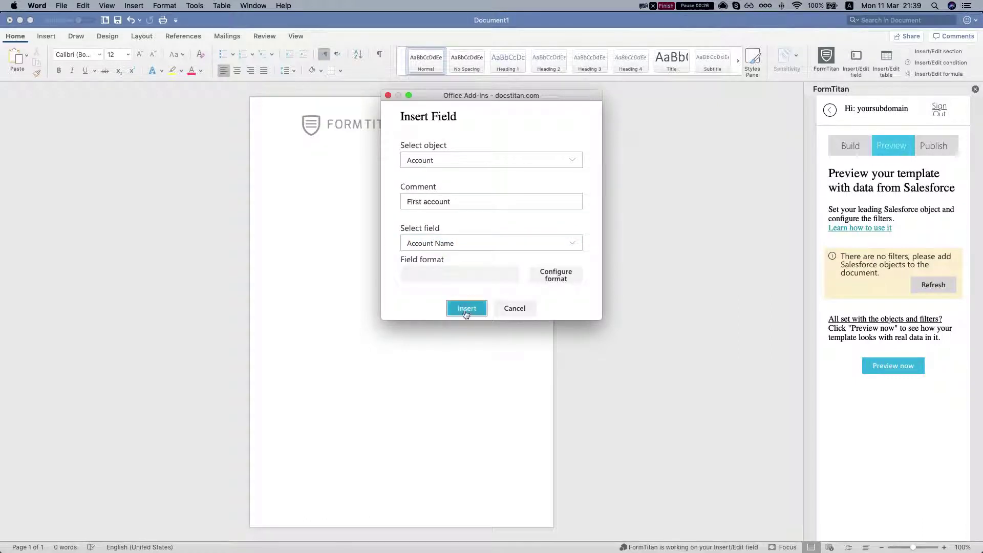
{"action": "left_click", "coordinate": [466, 308]}
{"action": "left_click", "coordinate": [447, 210]}
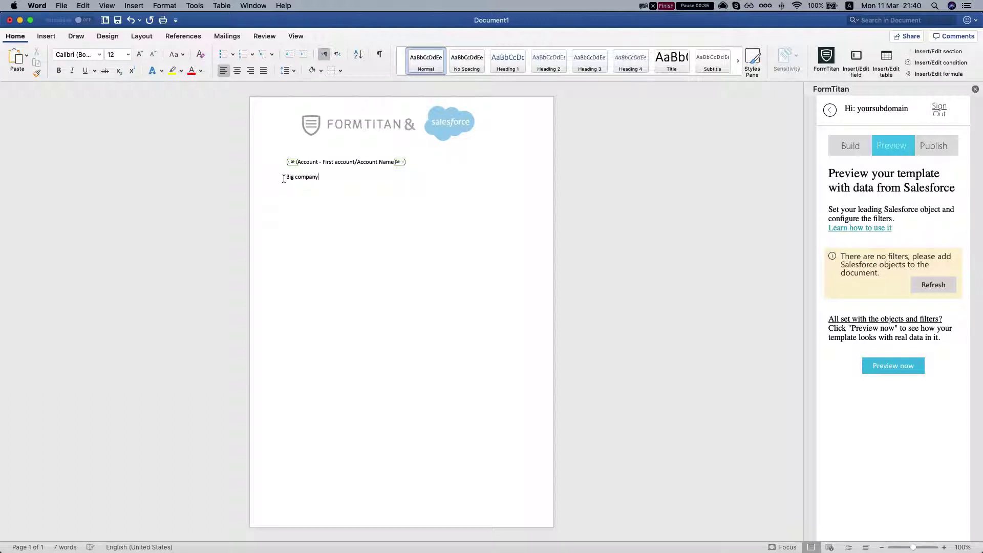
- Select the 'Big company' text and start a FormTitan display condition on it
{"action": "left_click_drag", "start_coordinate": [284, 178], "coordinate": [335, 183]}
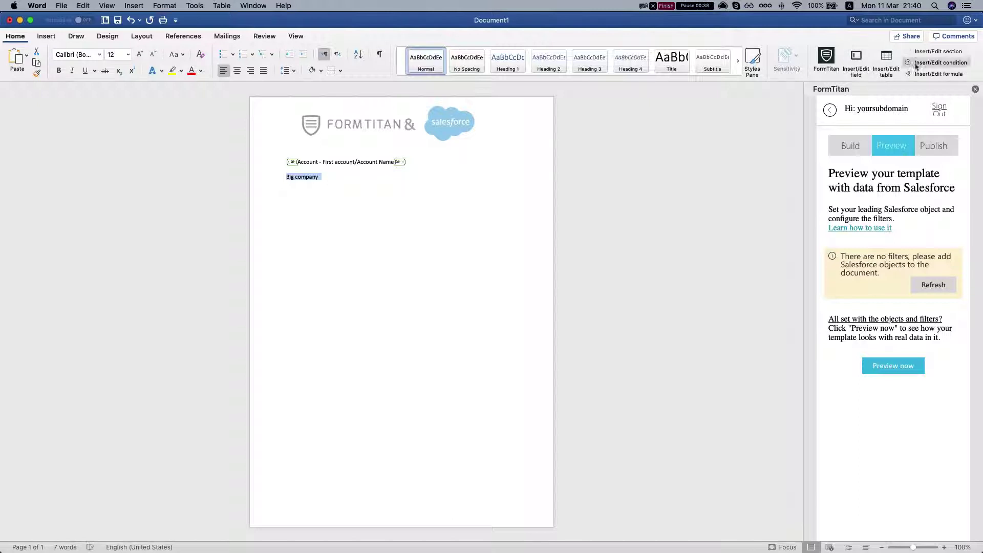
{"action": "right_click", "coordinate": [320, 179]}
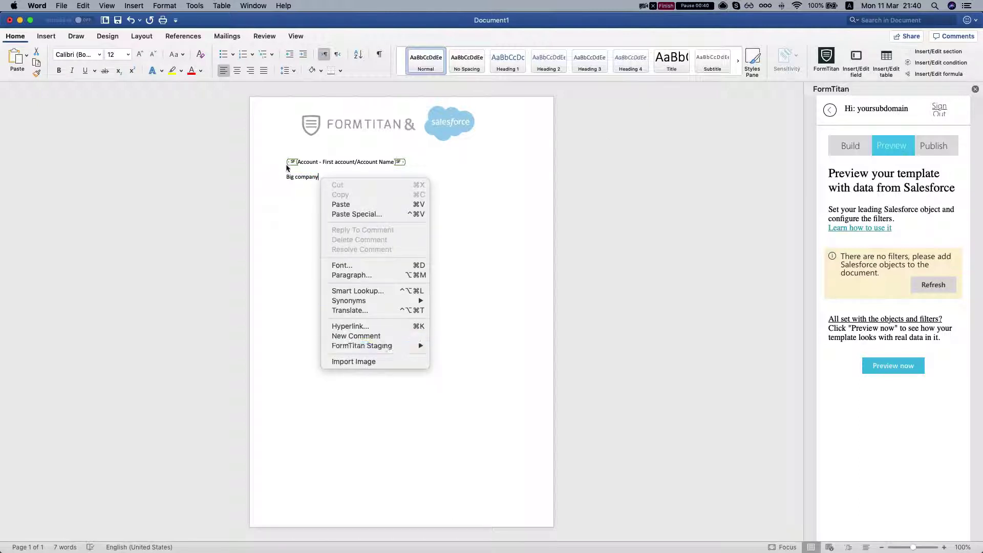
{"action": "left_click", "coordinate": [286, 177]}
{"action": "left_click_drag", "start_coordinate": [286, 176], "coordinate": [333, 181]}
{"action": "right_click", "coordinate": [298, 179]}
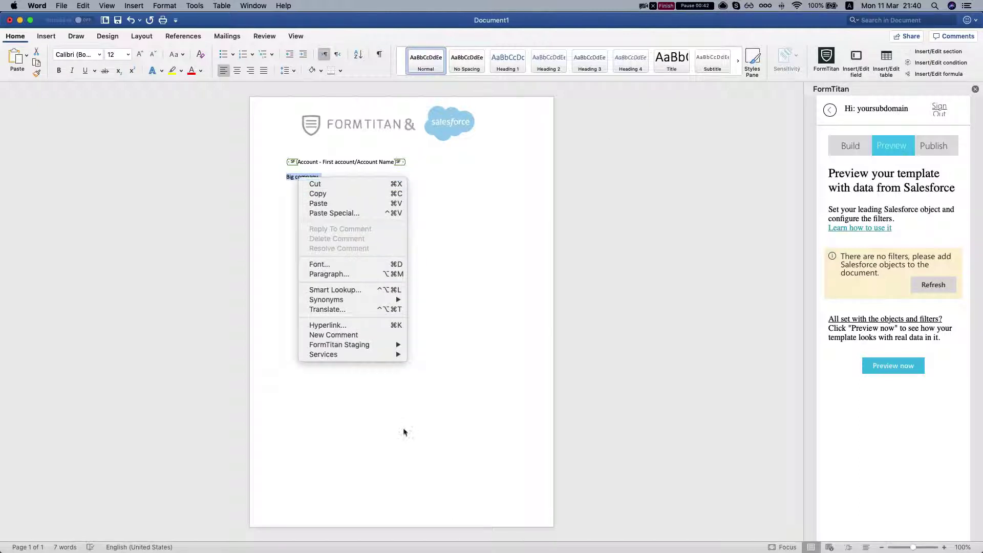
{"action": "mouse_move", "coordinate": [373, 345]}
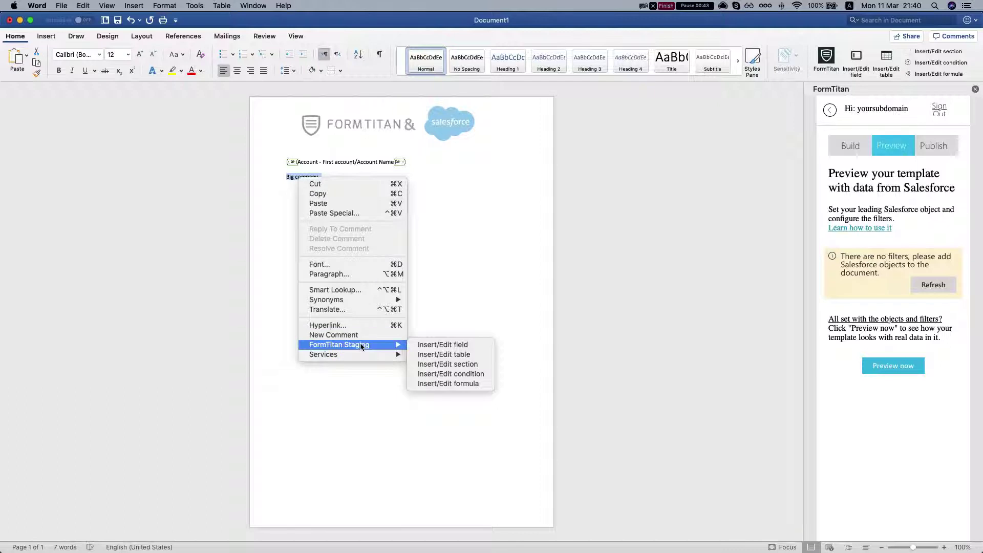
{"action": "left_click", "coordinate": [442, 375]}
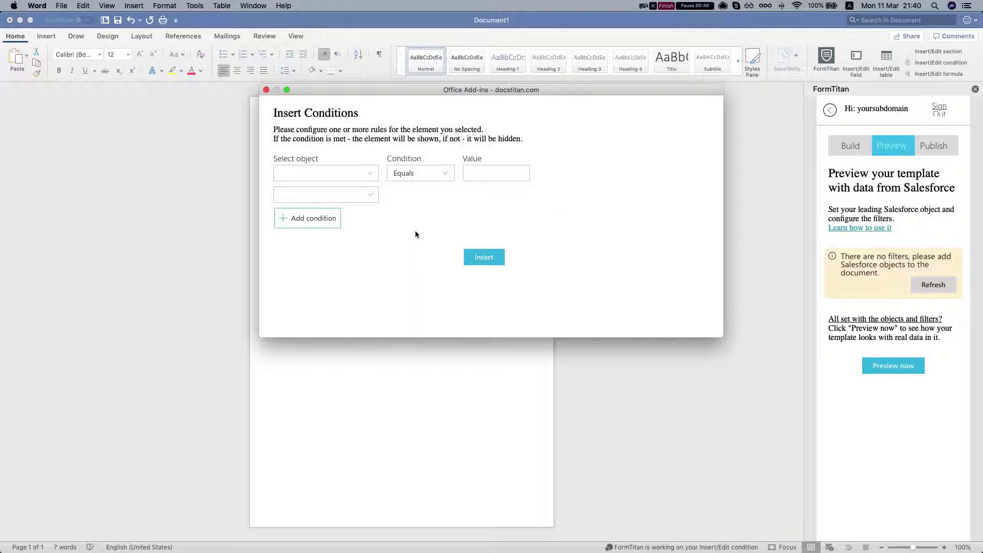
- Show 'Big company' only when First account Employees is greater than 300
{"action": "left_click", "coordinate": [366, 174]}
{"action": "left_click", "coordinate": [336, 192]}
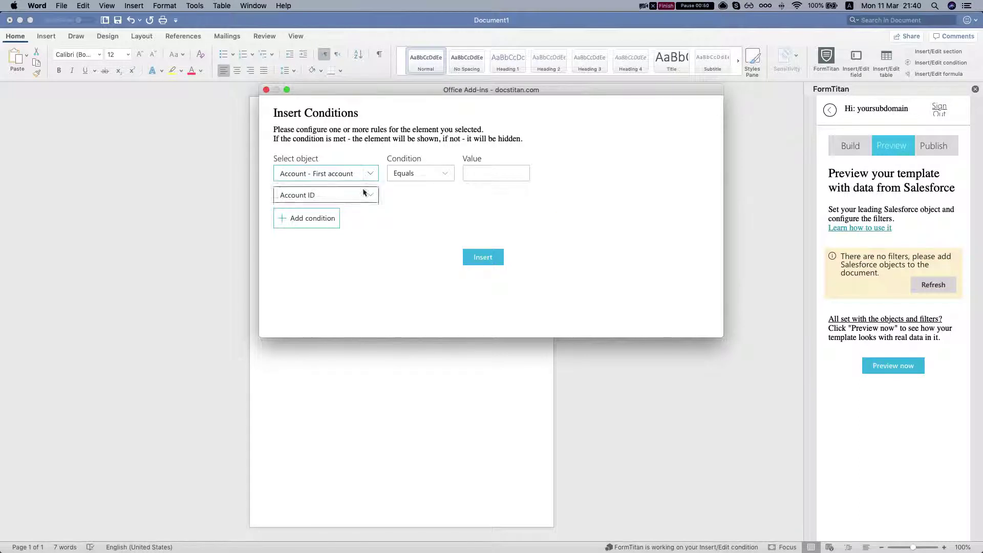
{"action": "left_click", "coordinate": [342, 193]}
{"action": "type", "text": "Employees"}
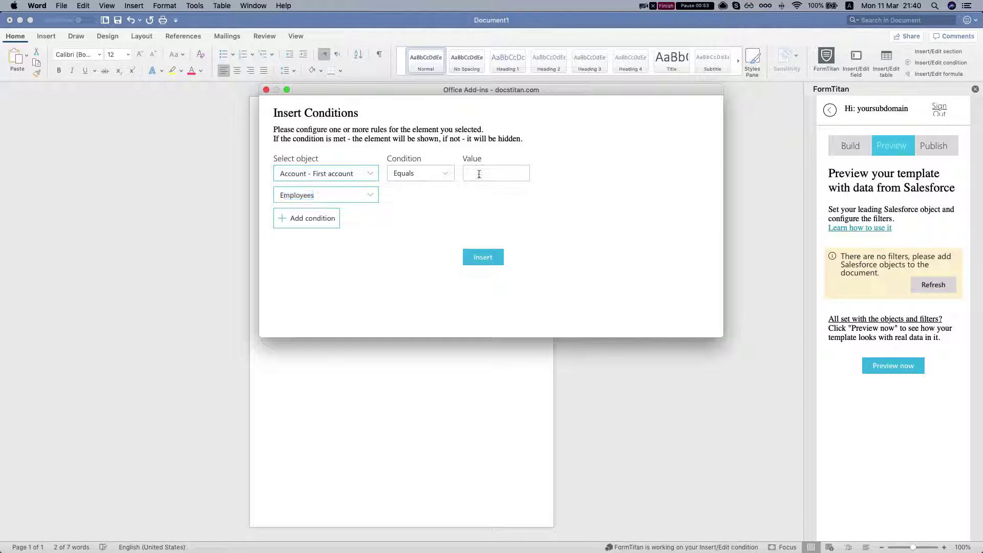
{"action": "left_click", "coordinate": [444, 173]}
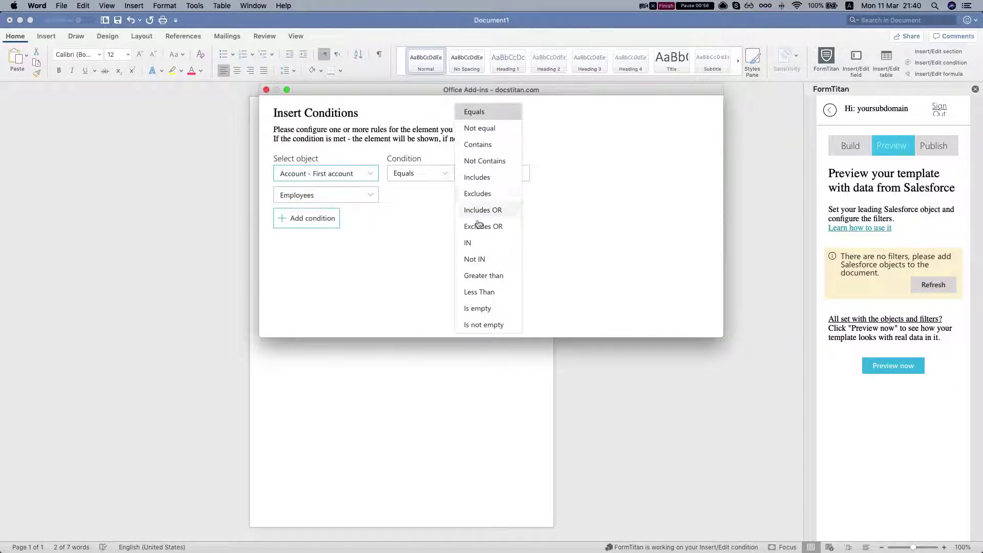
{"action": "left_click", "coordinate": [485, 279]}
{"action": "left_click", "coordinate": [504, 174]}
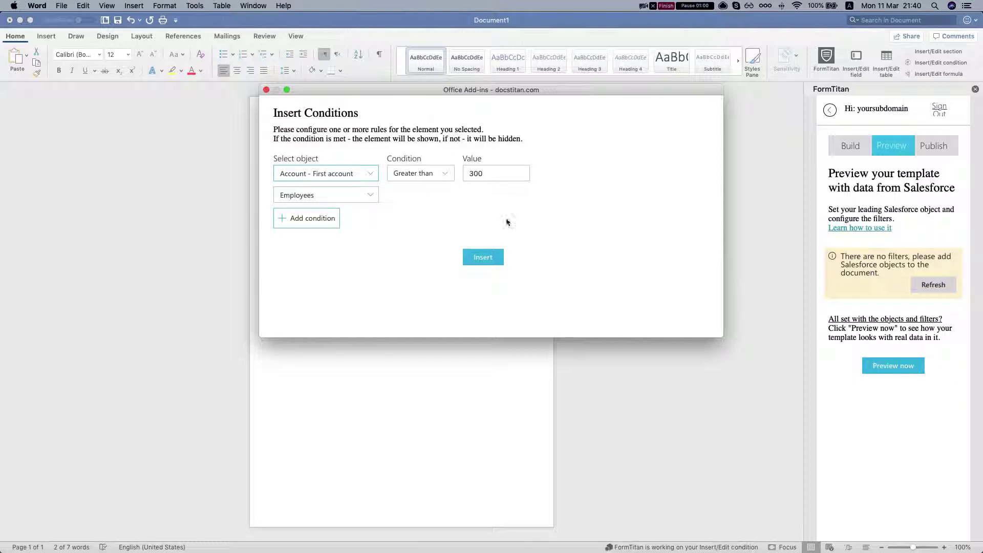
{"action": "left_click", "coordinate": [483, 257]}
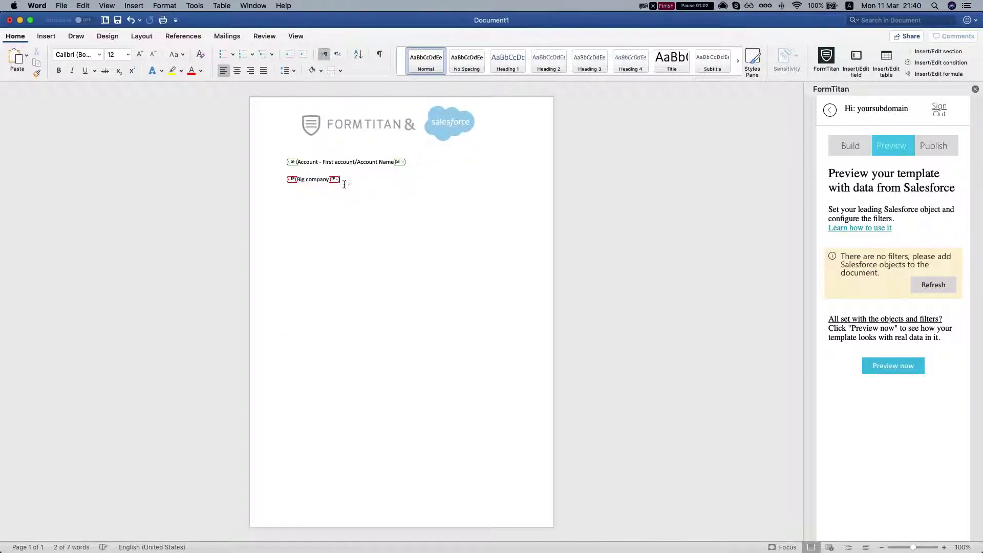
{"action": "left_click_drag", "start_coordinate": [295, 180], "coordinate": [351, 180]}
- Start a new empty line below the 'Big company' line
{"action": "left_click", "coordinate": [306, 180]}
{"action": "left_click", "coordinate": [381, 182]}
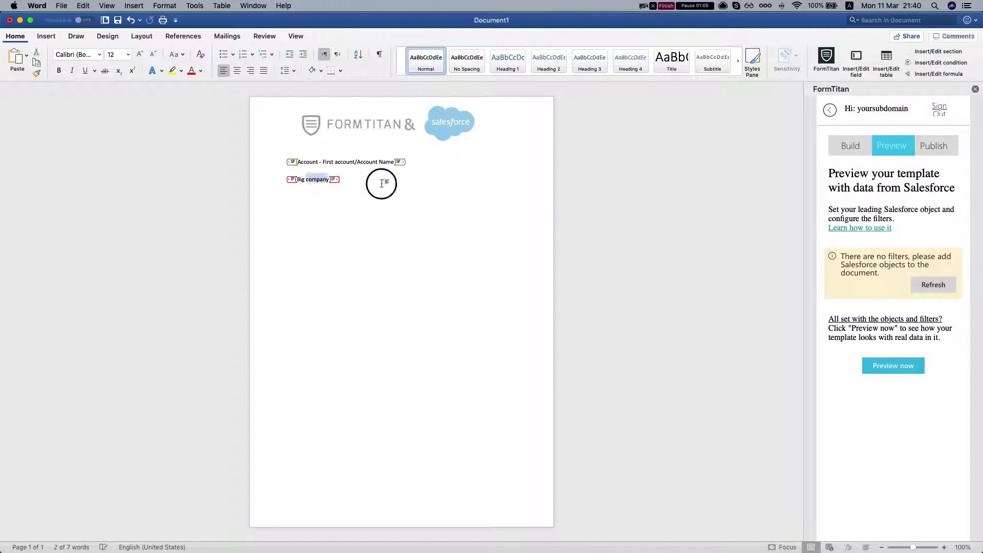
{"action": "key", "text": "Return"}
{"action": "right_click", "coordinate": [326, 196]}
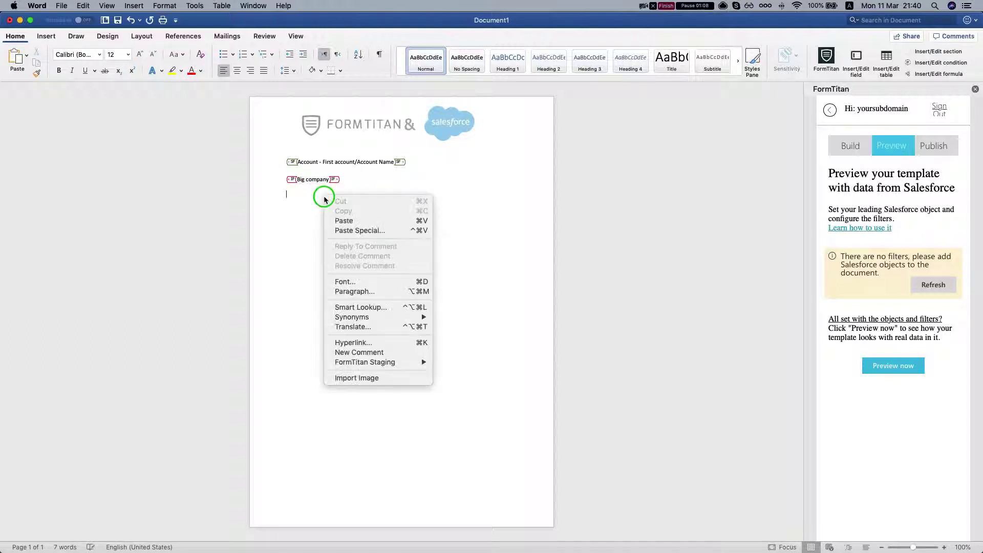
{"action": "left_click", "coordinate": [302, 197]}
- Insert the Account – First account Annual Revenue field on the new line
{"action": "right_click", "coordinate": [309, 197]}
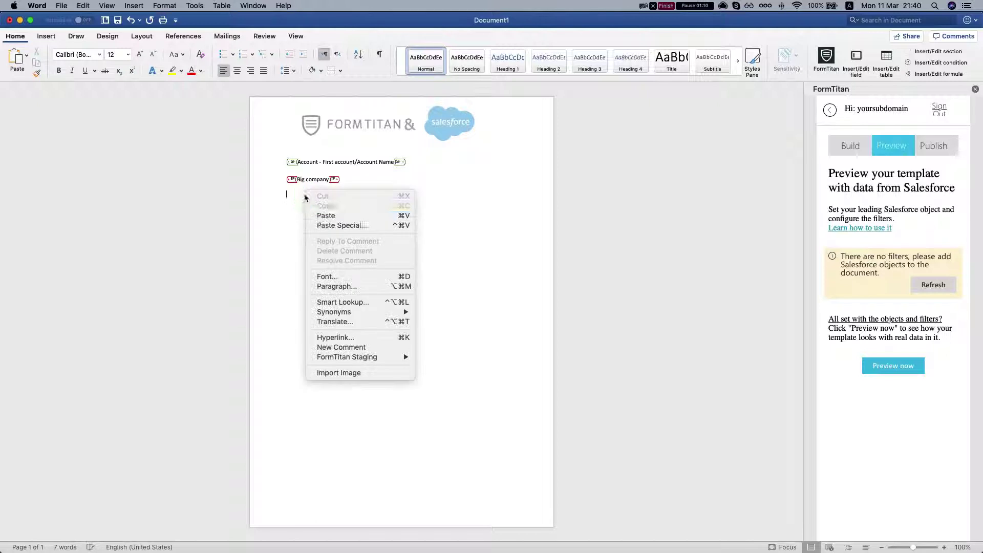
{"action": "mouse_move", "coordinate": [353, 357]}
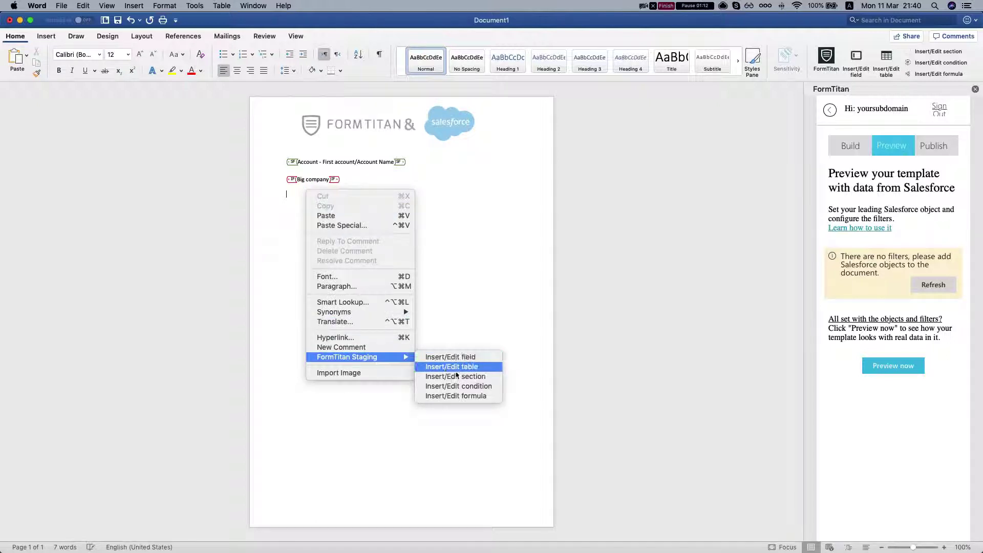
{"action": "left_click", "coordinate": [450, 357]}
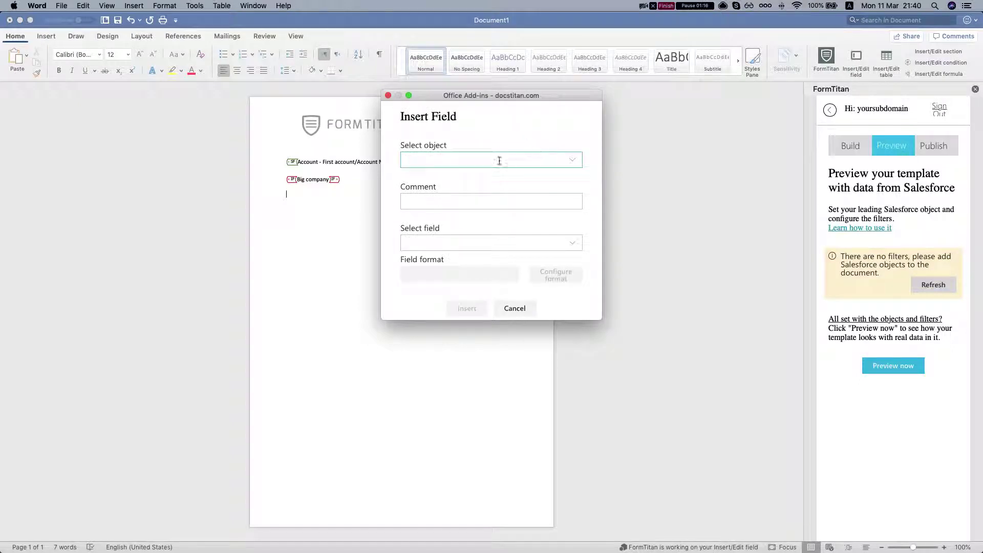
{"action": "type", "text": "Account - First account"}
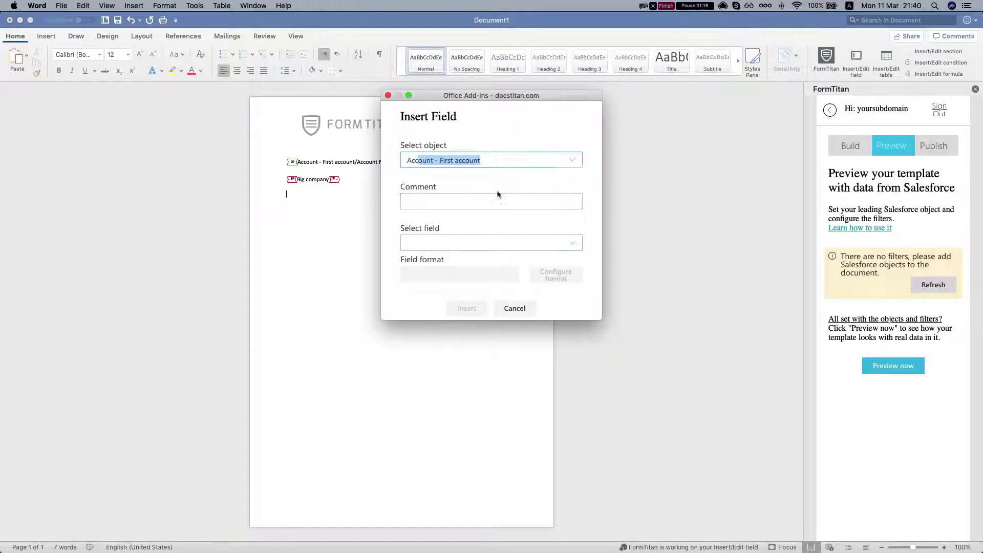
{"action": "key", "text": "Return"}
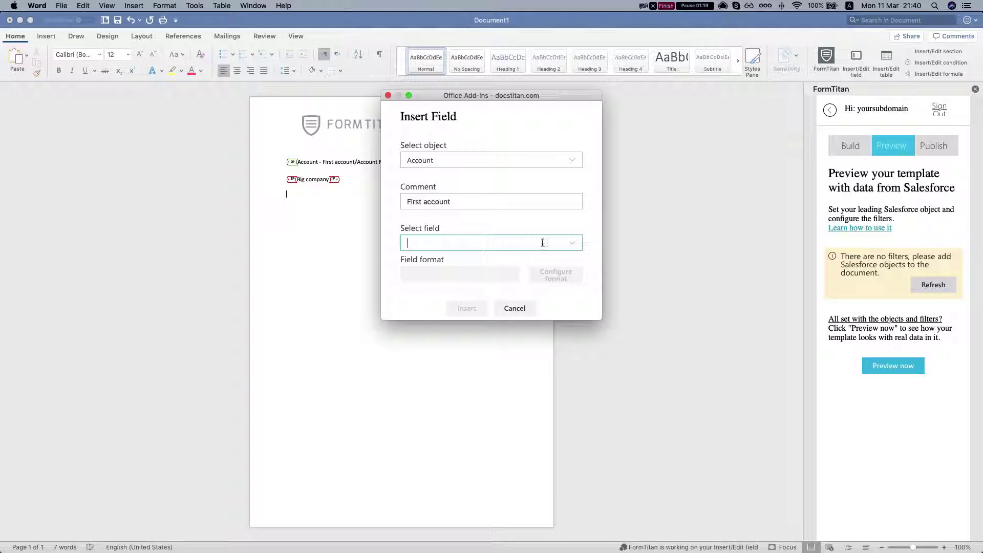
{"action": "type", "text": "Annu"}
{"action": "key", "text": "Return"}
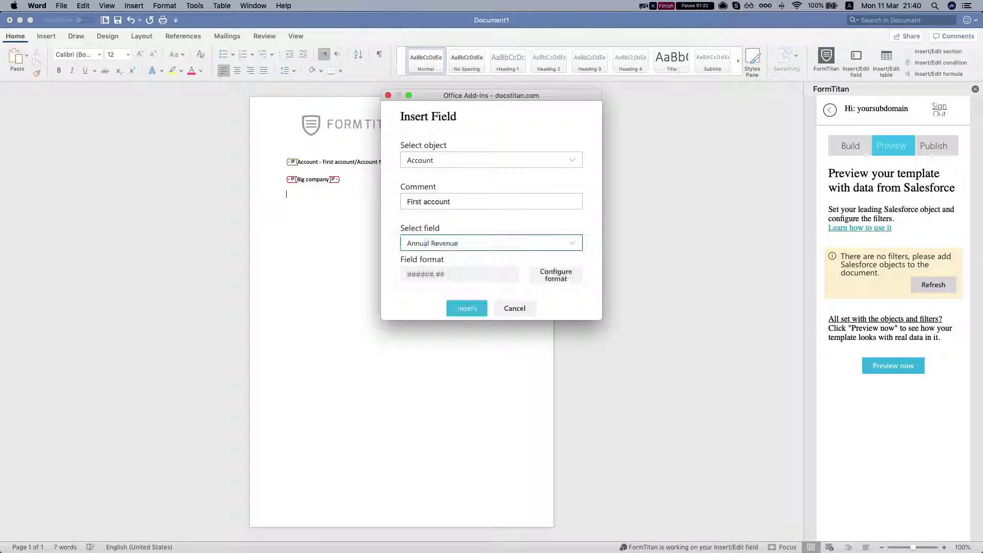
{"action": "key", "text": "Return"}
{"action": "left_click", "coordinate": [408, 227]}
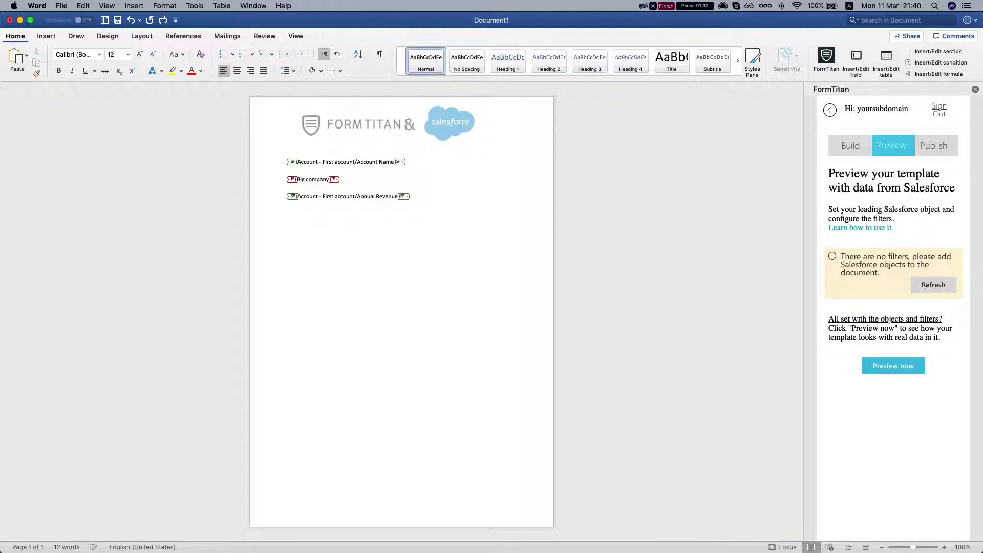
- Insert the First account Billing Street field on the empty line below Annual Revenue
{"action": "right_click", "coordinate": [310, 207]}
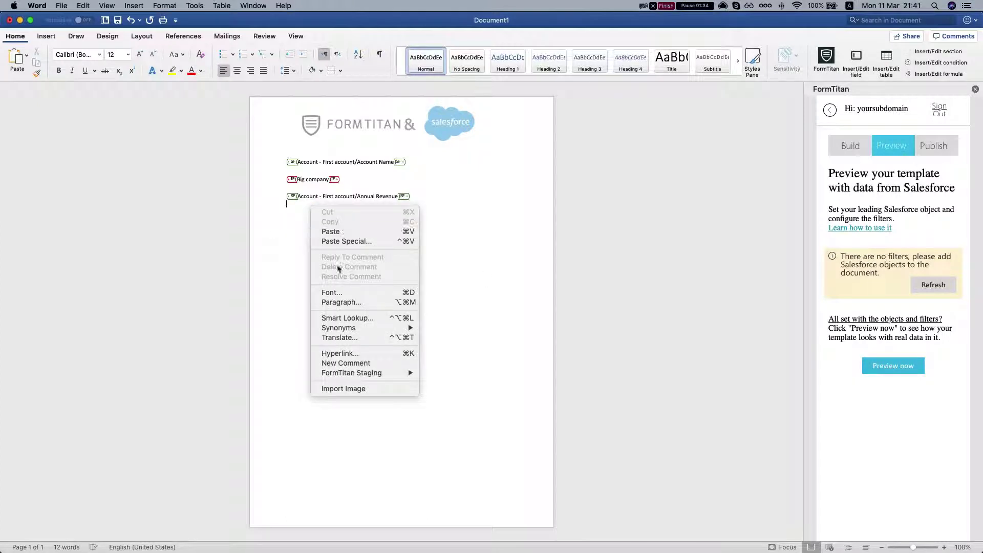
{"action": "mouse_move", "coordinate": [364, 377]}
{"action": "left_click", "coordinate": [454, 373]}
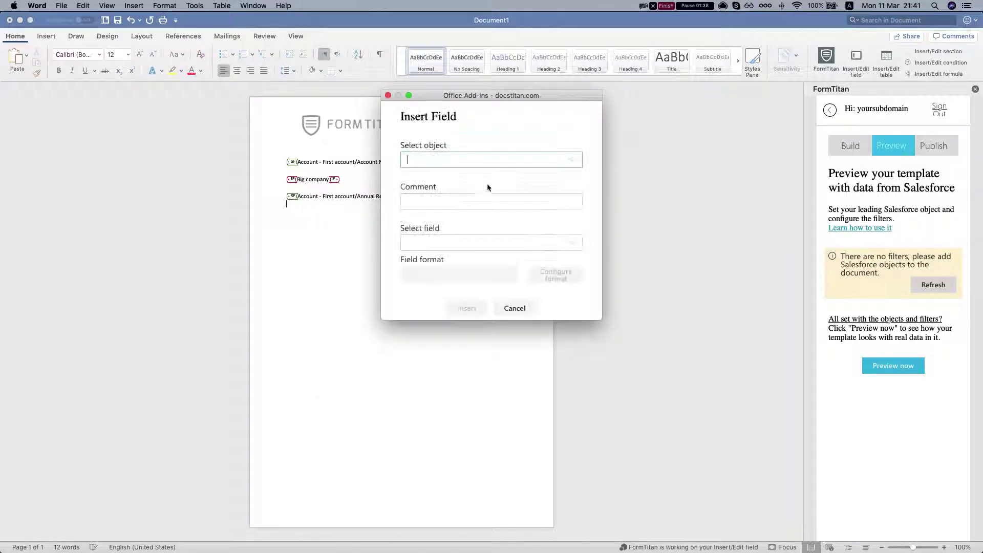
{"action": "left_click", "coordinate": [444, 163]}
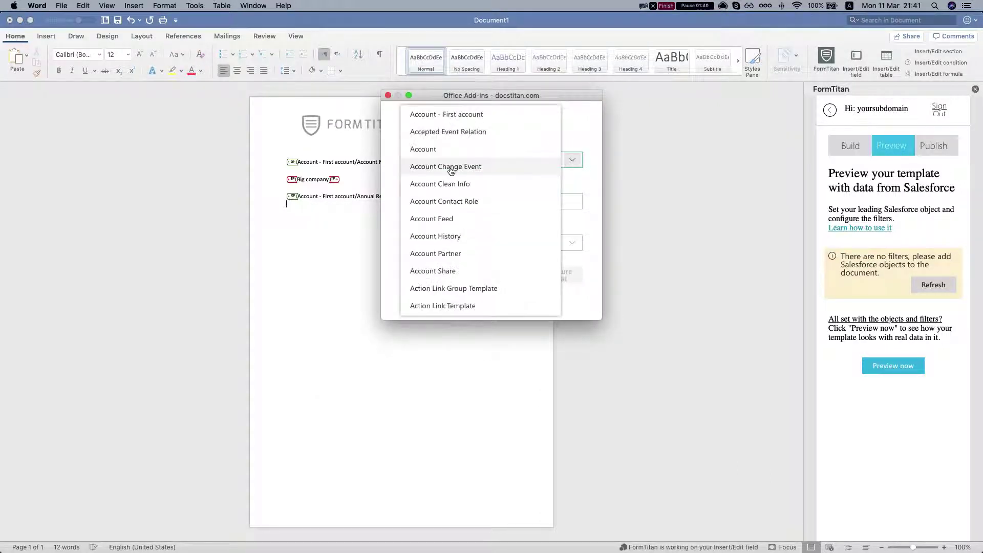
{"action": "left_click", "coordinate": [447, 114]}
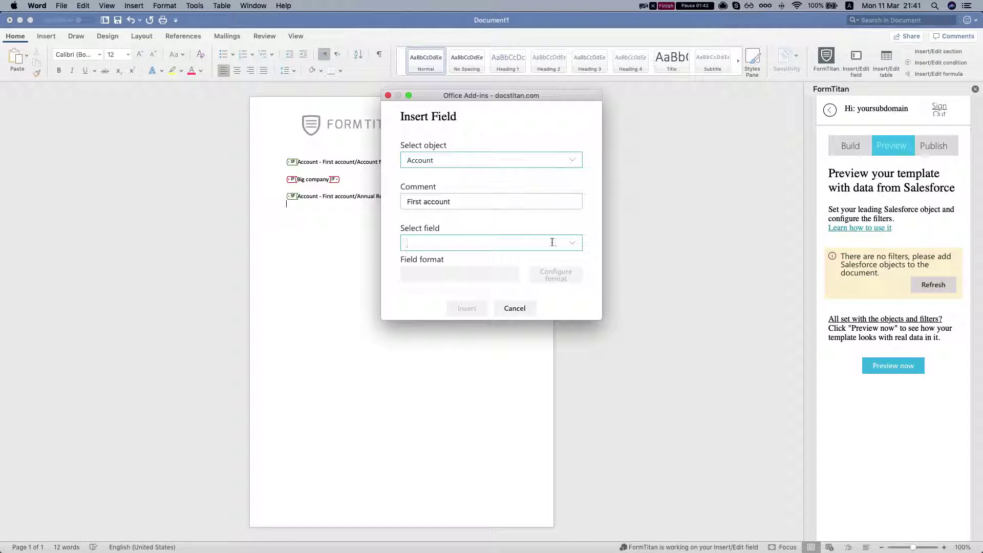
{"action": "type", "text": "B"}
{"action": "type", "text": "illnd"}
{"action": "type", "text": "Bill"}
{"action": "key", "text": "Down"}
{"action": "key", "text": "Down"}
{"action": "key", "text": "Down"}
{"action": "key", "text": "Down"}
{"action": "key", "text": "Down"}
{"action": "key", "text": "Down"}
{"action": "key", "text": "Down"}
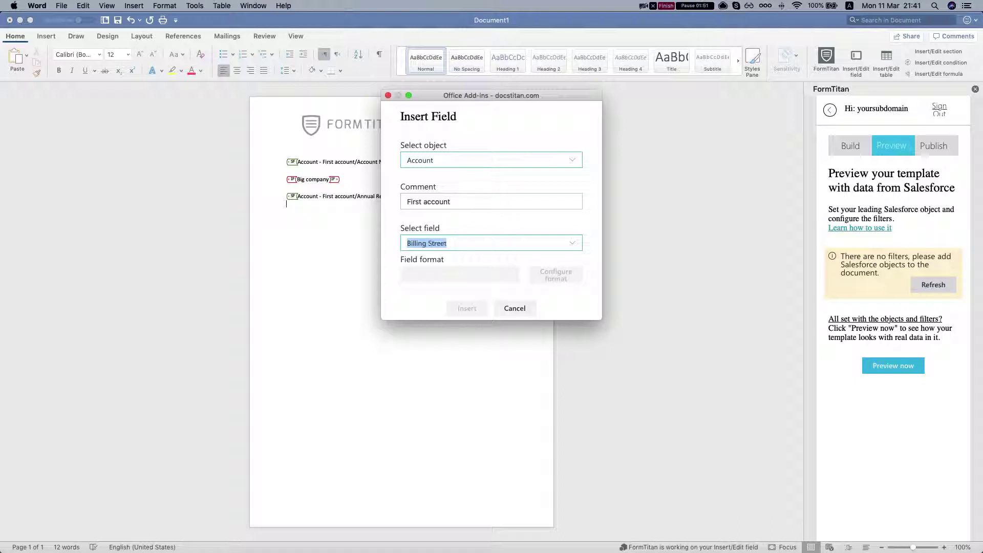
{"action": "key", "text": "Return"}
{"action": "left_click", "coordinate": [467, 309]}
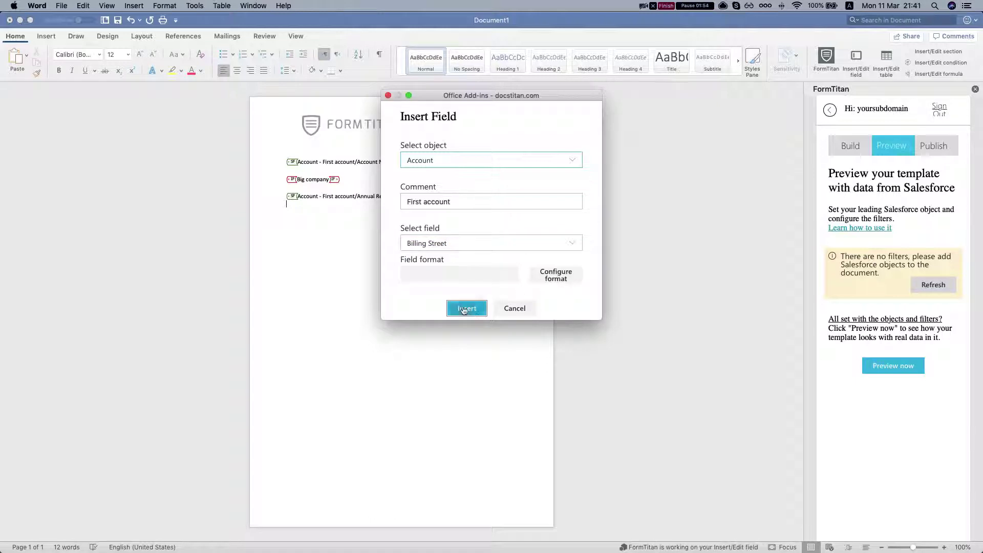
- Select the Annual Revenue and Billing Street lines and start a FormTitan condition
{"action": "left_click_drag", "start_coordinate": [424, 211], "coordinate": [275, 198]}
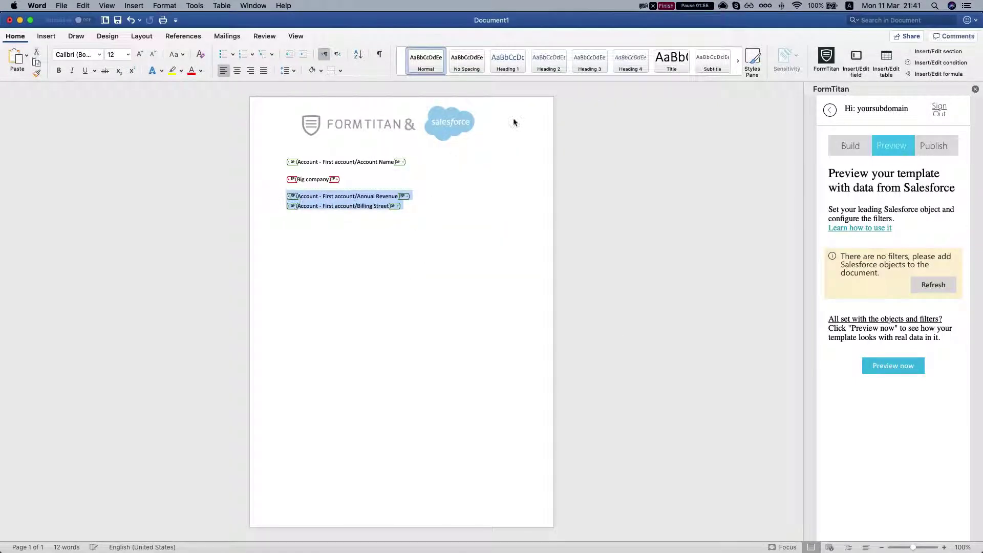
{"action": "right_click", "coordinate": [352, 207]}
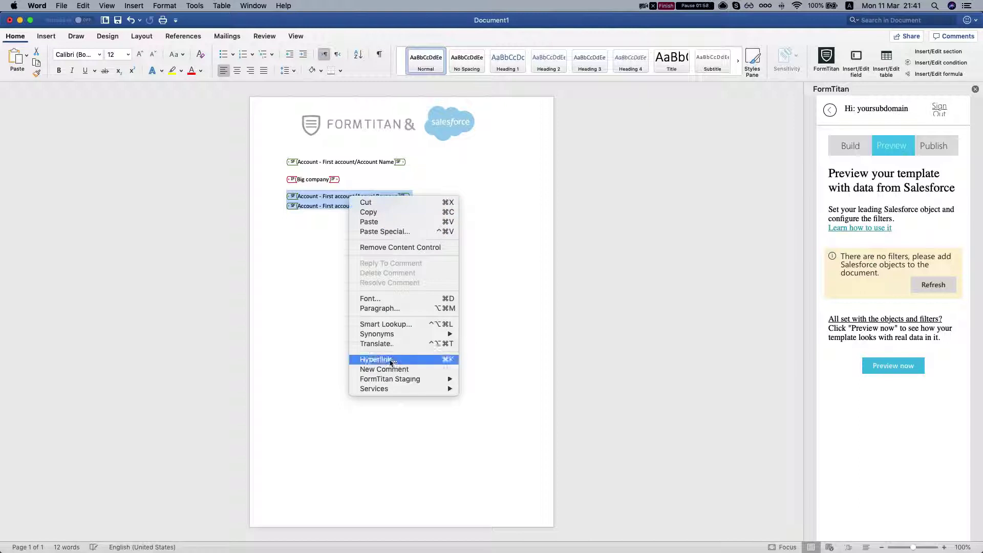
{"action": "mouse_move", "coordinate": [407, 382]}
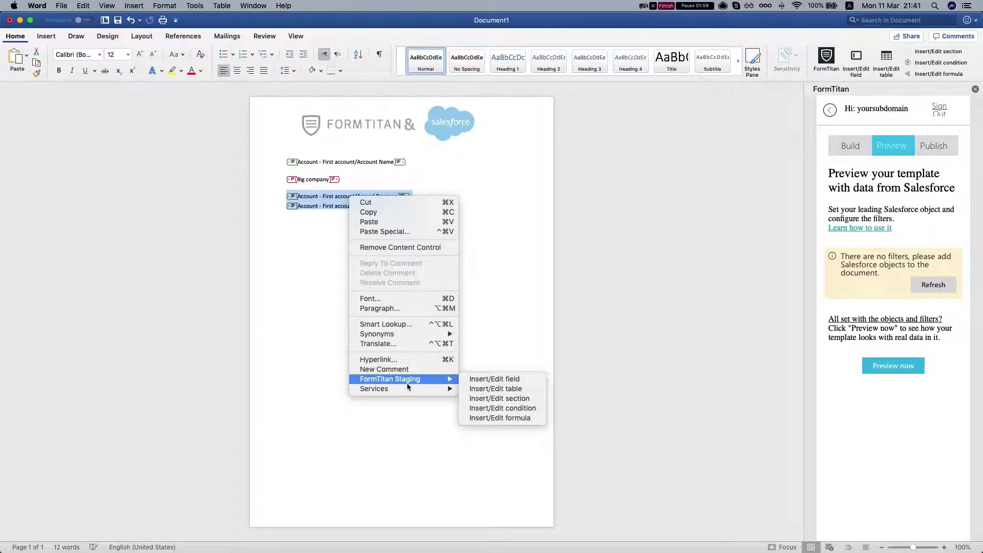
{"action": "left_click", "coordinate": [484, 409]}
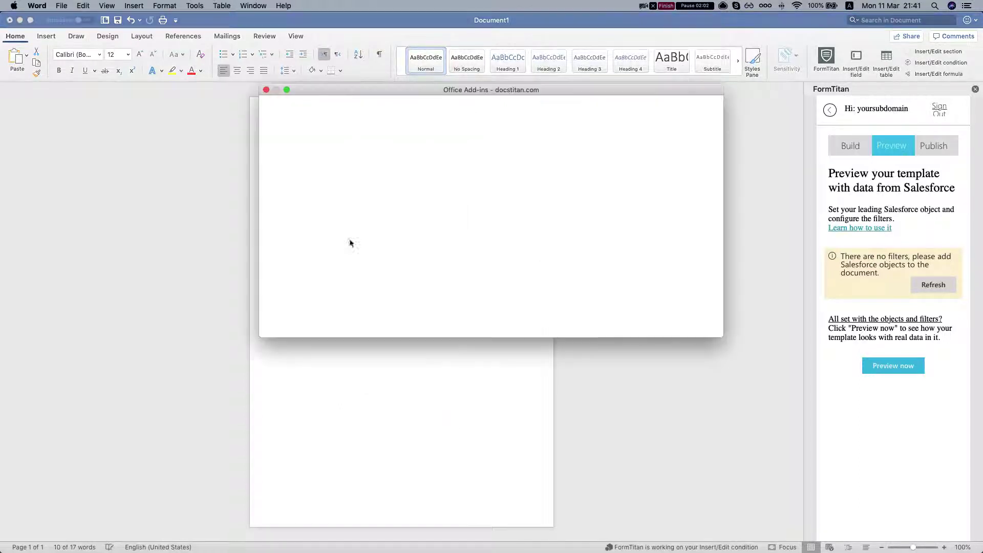
- Condition both lines on First account Employees being greater than the entered value
{"action": "left_click", "coordinate": [329, 174]}
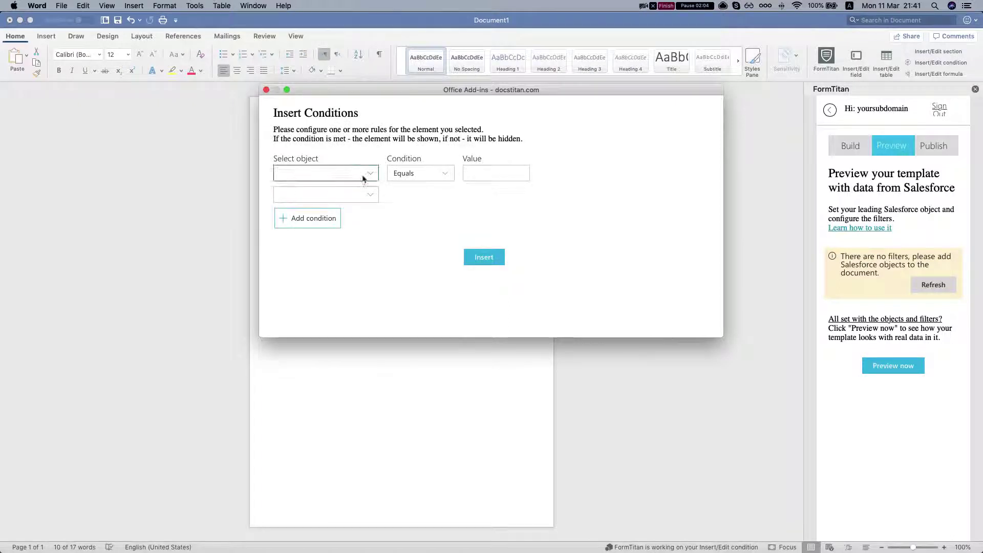
{"action": "left_click", "coordinate": [318, 192]}
{"action": "left_click", "coordinate": [369, 195]}
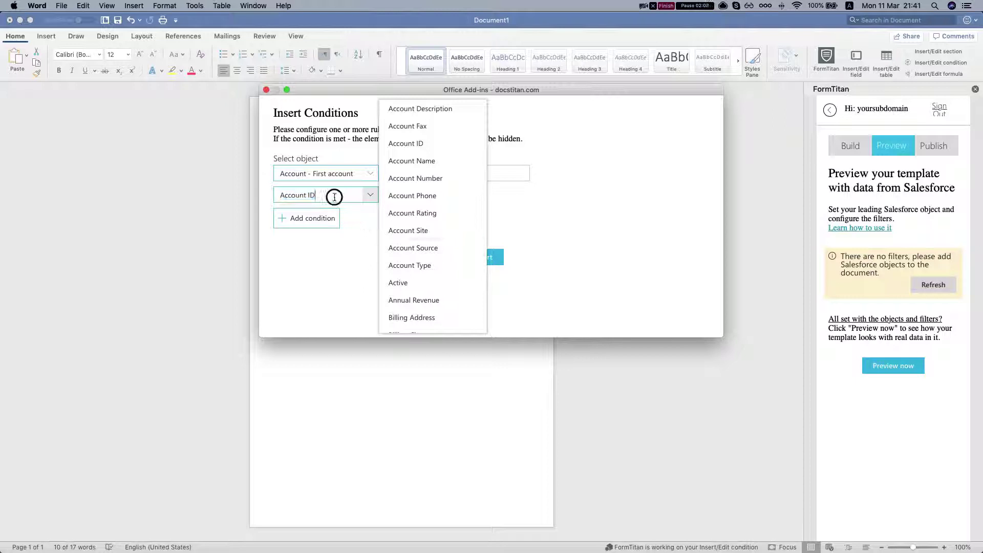
{"action": "type", "text": "Employees"}
{"action": "left_click", "coordinate": [432, 323]}
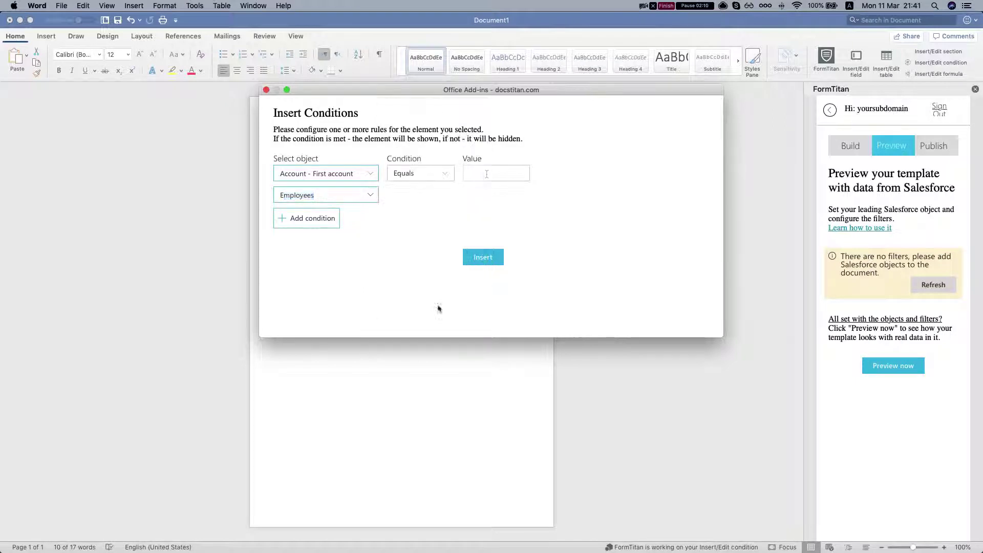
{"action": "left_click", "coordinate": [450, 177]}
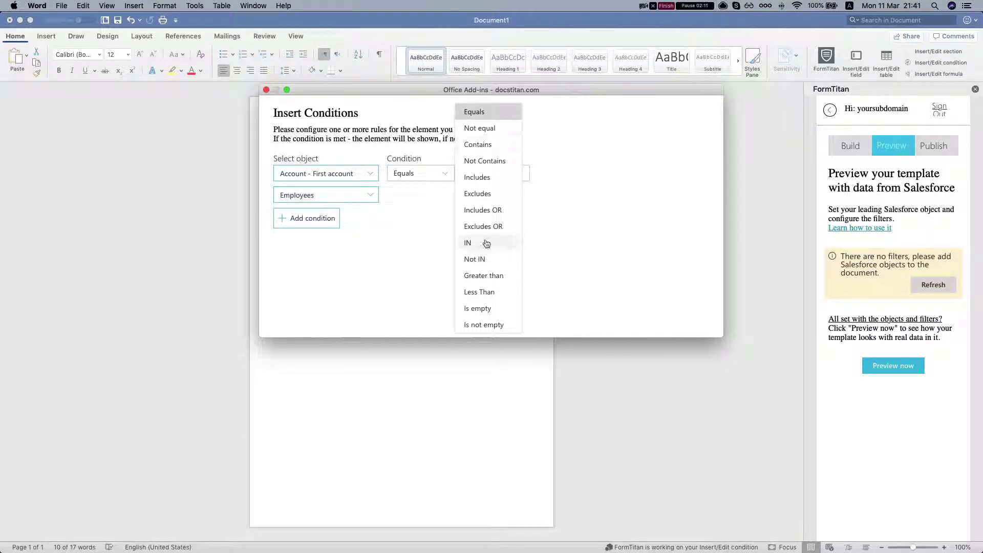
{"action": "left_click", "coordinate": [484, 276]}
{"action": "left_click", "coordinate": [503, 171]}
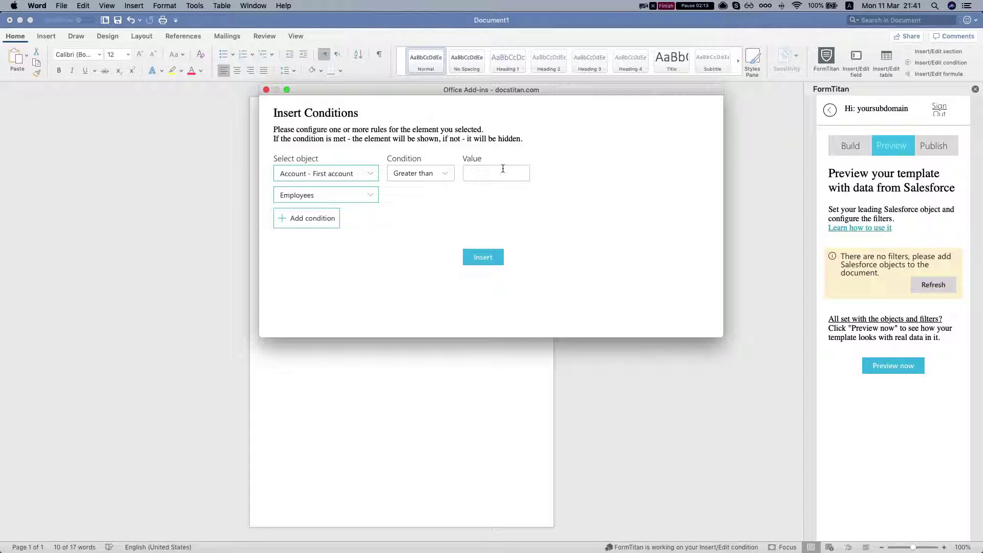
{"action": "left_click", "coordinate": [502, 261]}
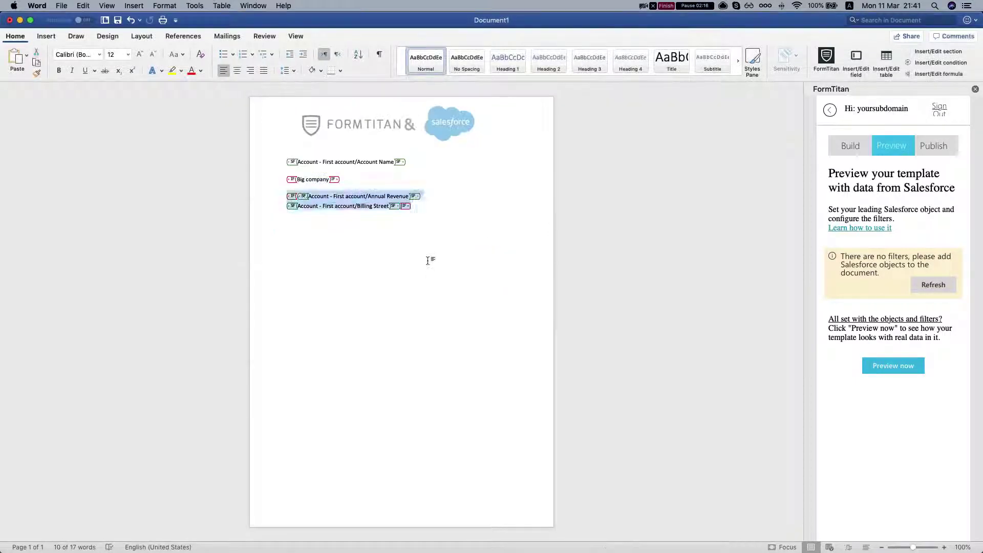
- Style the Account Name field line as a heading
{"action": "left_click_drag", "start_coordinate": [292, 166], "coordinate": [456, 164]}
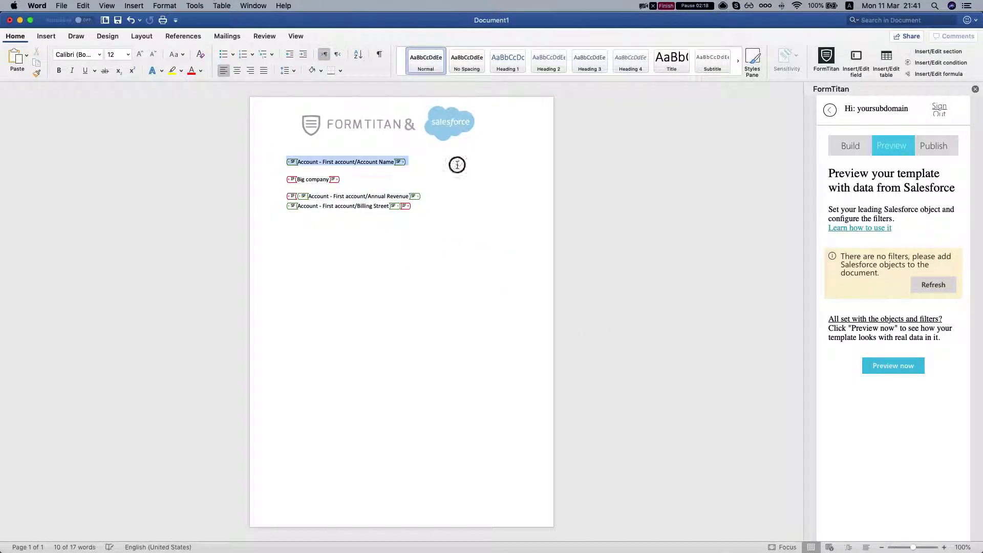
{"action": "left_click", "coordinate": [508, 60]}
{"action": "left_click", "coordinate": [427, 176]}
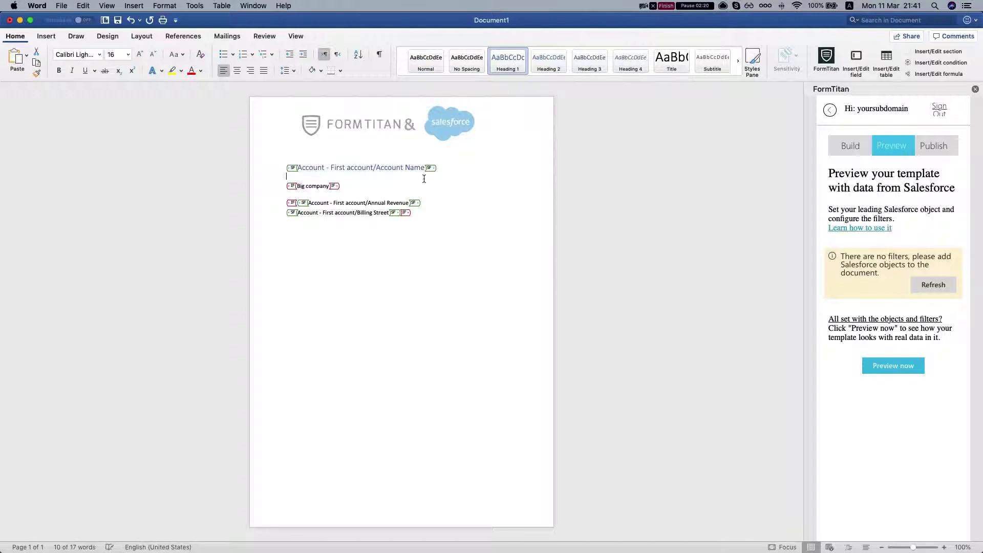
- Refresh the Salesforce objects, open the First account filter, and copy the GenePoint record ID
{"action": "left_click", "coordinate": [934, 285]}
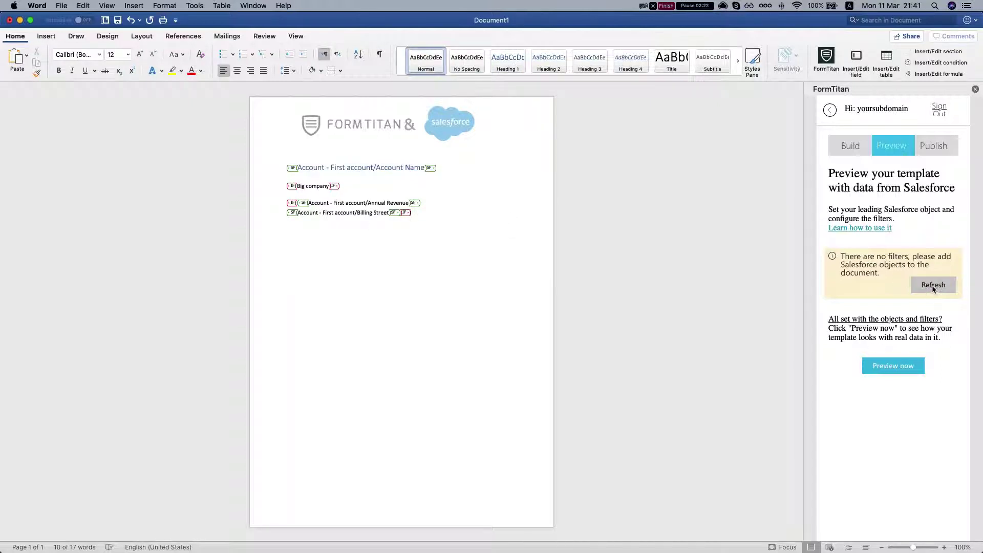
{"action": "left_click", "coordinate": [940, 274]}
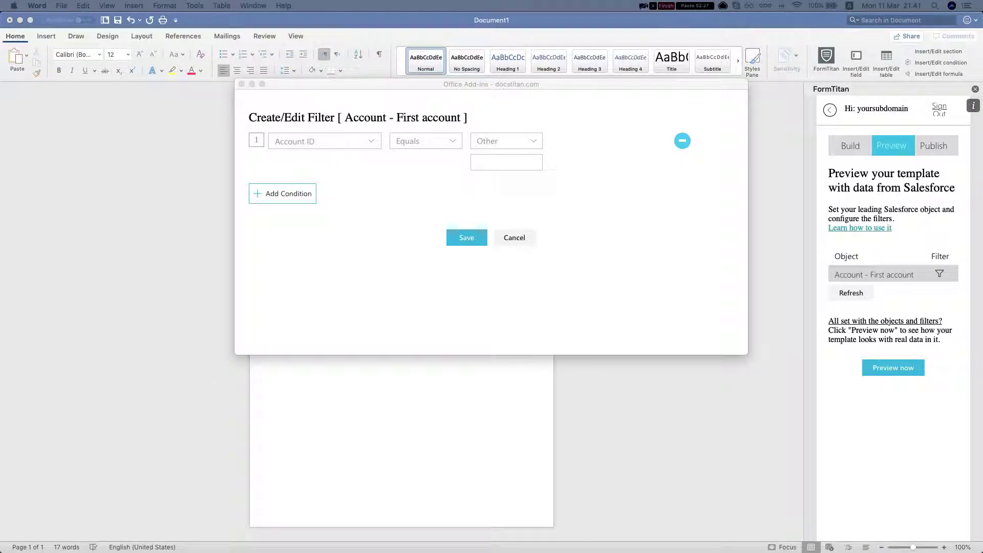
{"action": "left_click", "coordinate": [505, 161]}
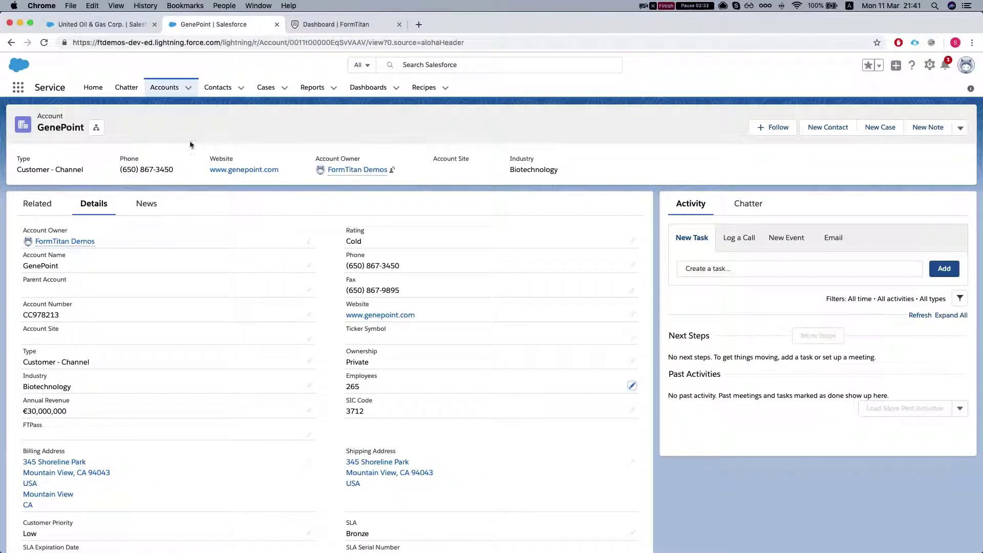
{"action": "double_click", "coordinate": [320, 42]}
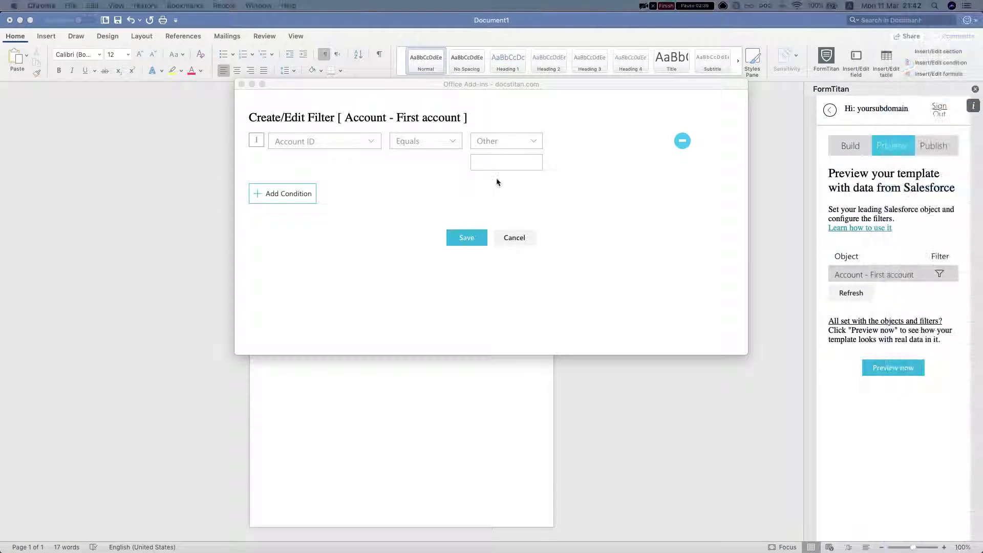
- Filter the Account ID to the GenePoint record and render a preview
{"action": "left_click", "coordinate": [505, 162]}
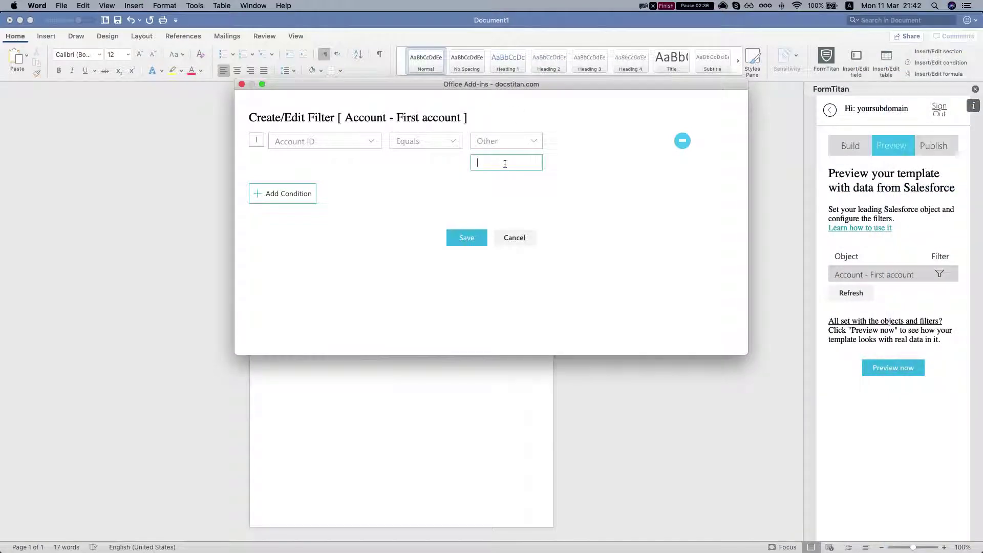
{"action": "key", "text": "cmd+v"}
{"action": "left_click", "coordinate": [467, 238]}
{"action": "left_click", "coordinate": [466, 279]}
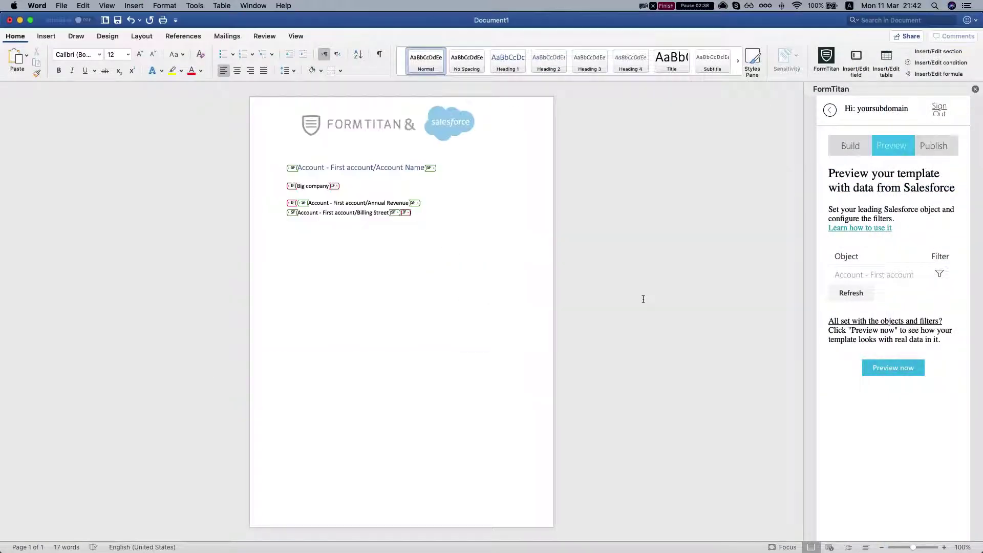
{"action": "left_click", "coordinate": [893, 367]}
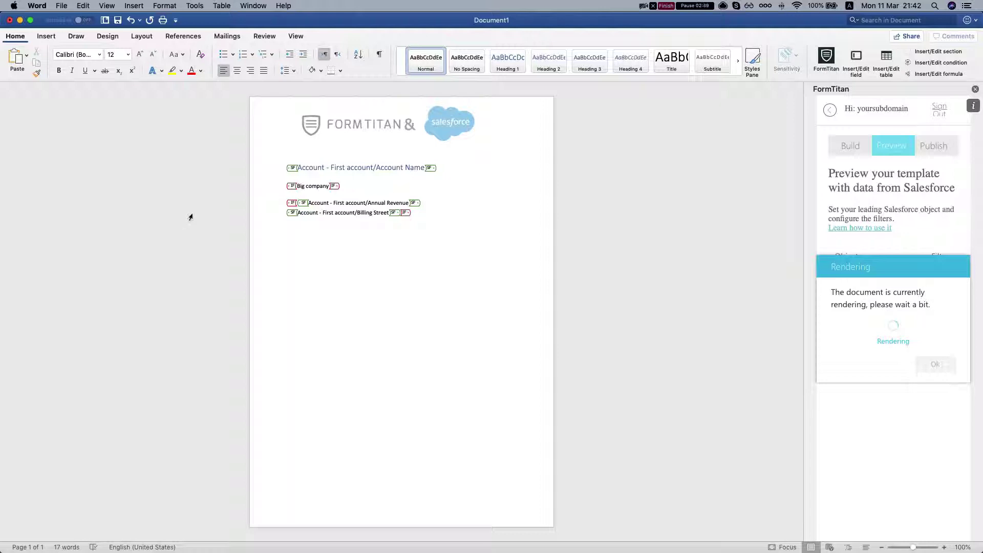
- Check the rendered GenePoint name against the GenePoint record in Chrome
{"action": "double_click", "coordinate": [395, 167]}
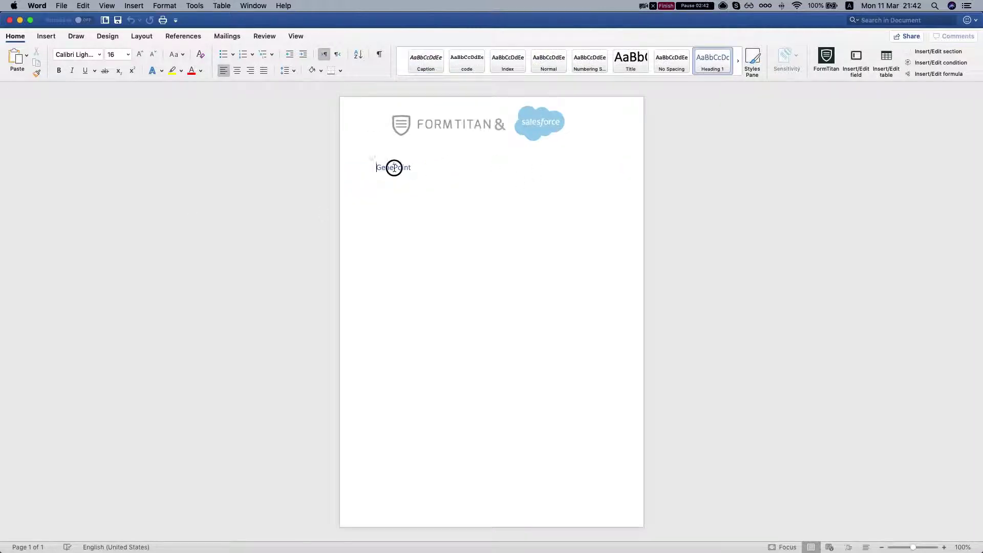
{"action": "key", "text": "cmd+Tab"}
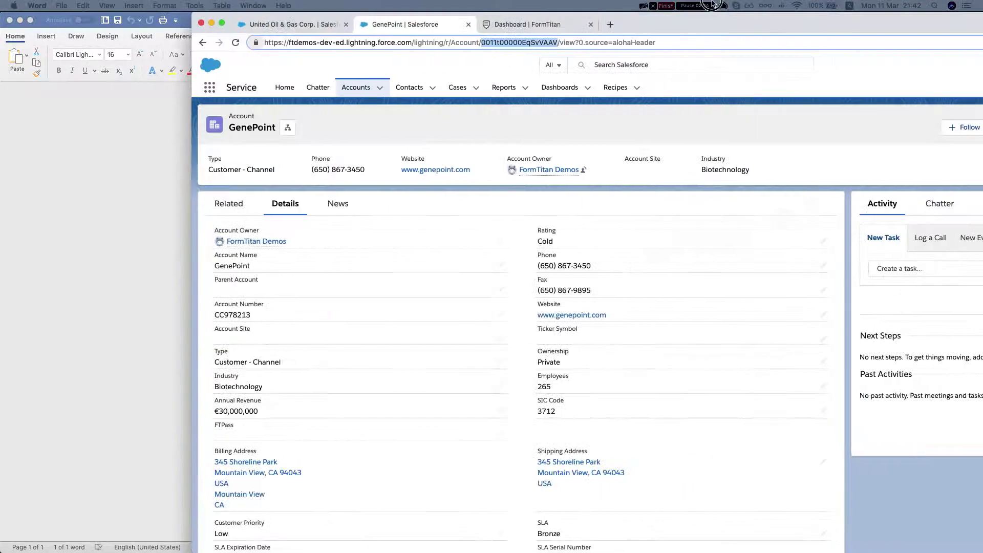
{"action": "scroll", "coordinate": [149, 358], "scroll_direction": "down", "scroll_amount": 2}
{"action": "scroll", "coordinate": [150, 357], "scroll_direction": "down", "scroll_amount": 3}
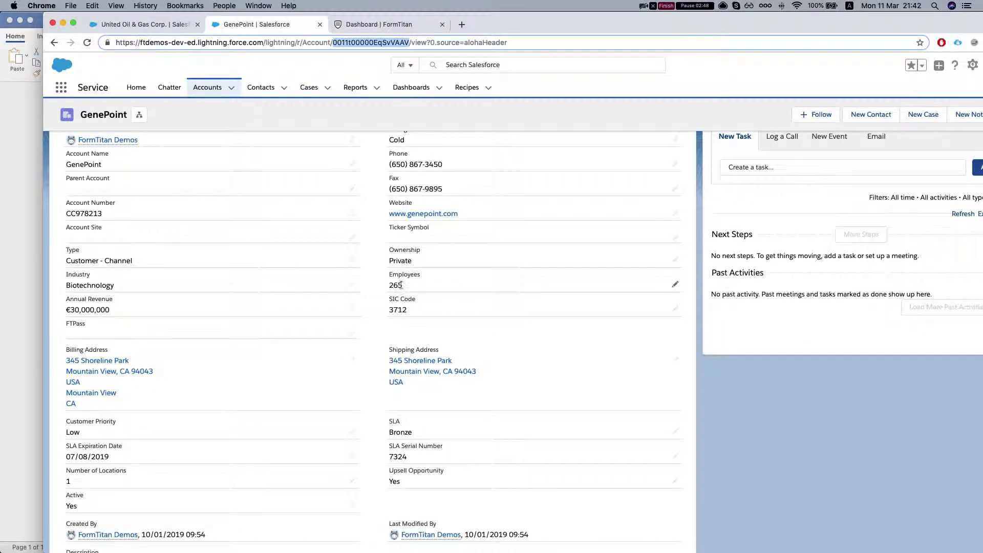
- Close the GenePoint preview and reopen the First account filter's Account ID condition
{"action": "key", "text": "cmd+Tab"}
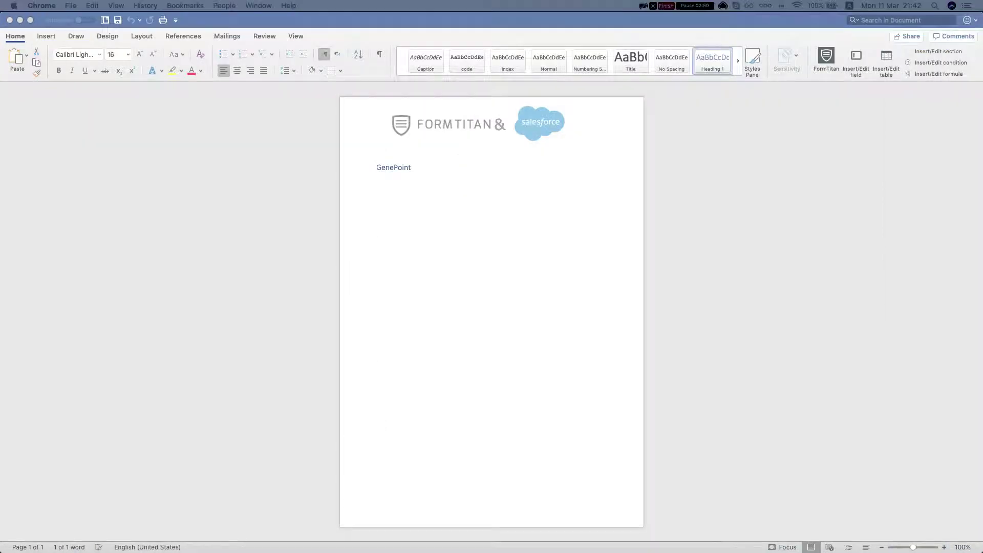
{"action": "key", "text": "cmd+a"}
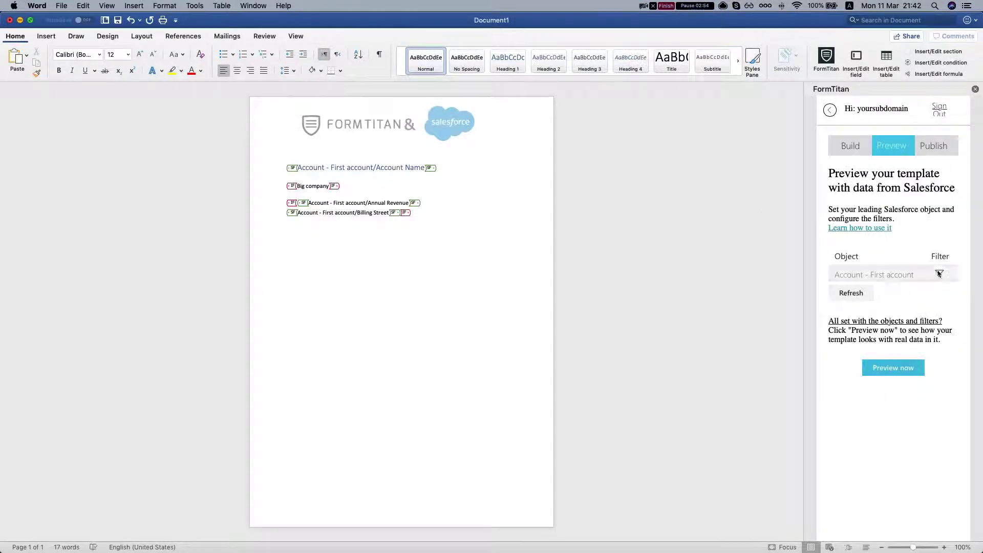
{"action": "left_click", "coordinate": [940, 274]}
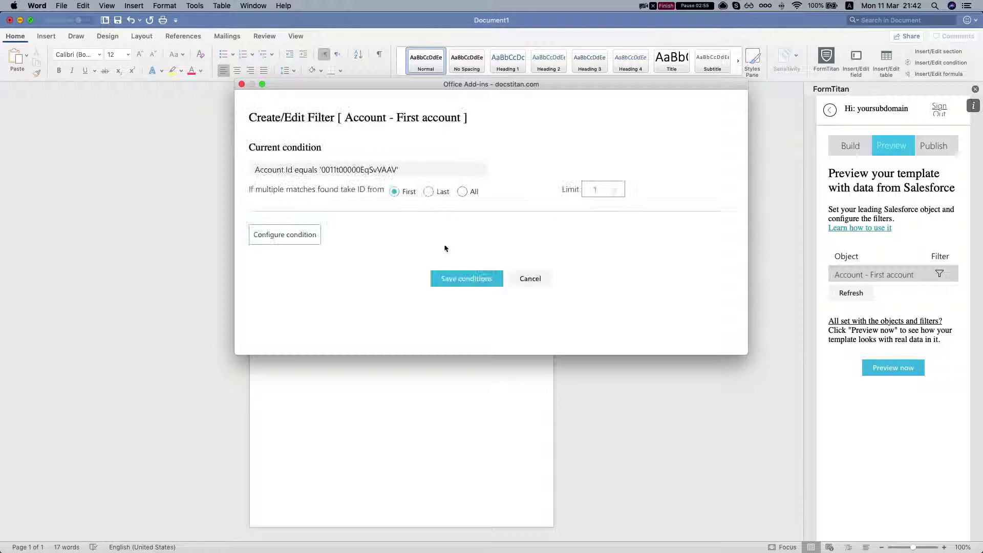
{"action": "left_click", "coordinate": [262, 240]}
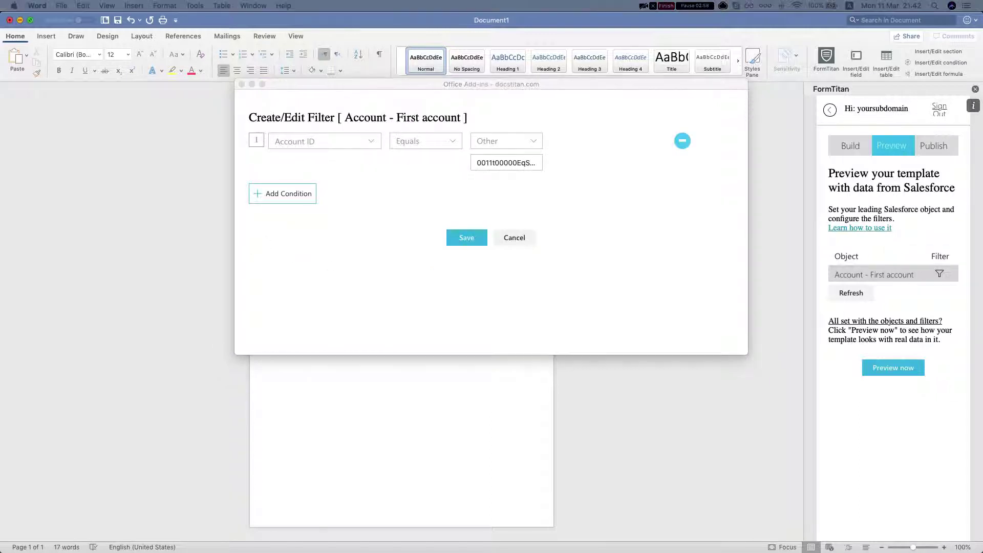
- Copy the United Oil & Gas Corp. record ID from the browser address bar
{"action": "key", "text": "super+Tab"}
{"action": "scroll", "coordinate": [492, 275], "scroll_direction": "up", "scroll_amount": 5}
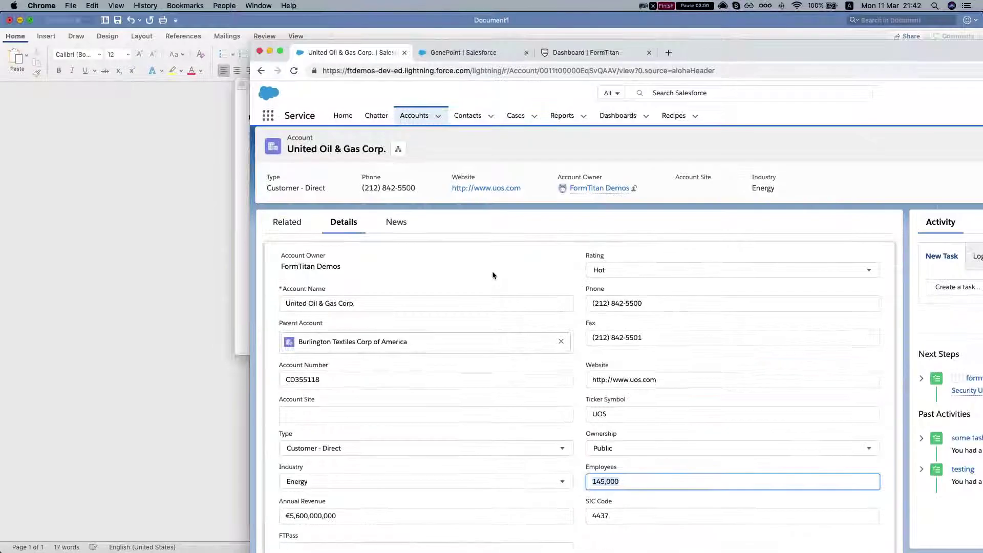
{"action": "scroll", "coordinate": [492, 275], "scroll_direction": "down", "scroll_amount": 2}
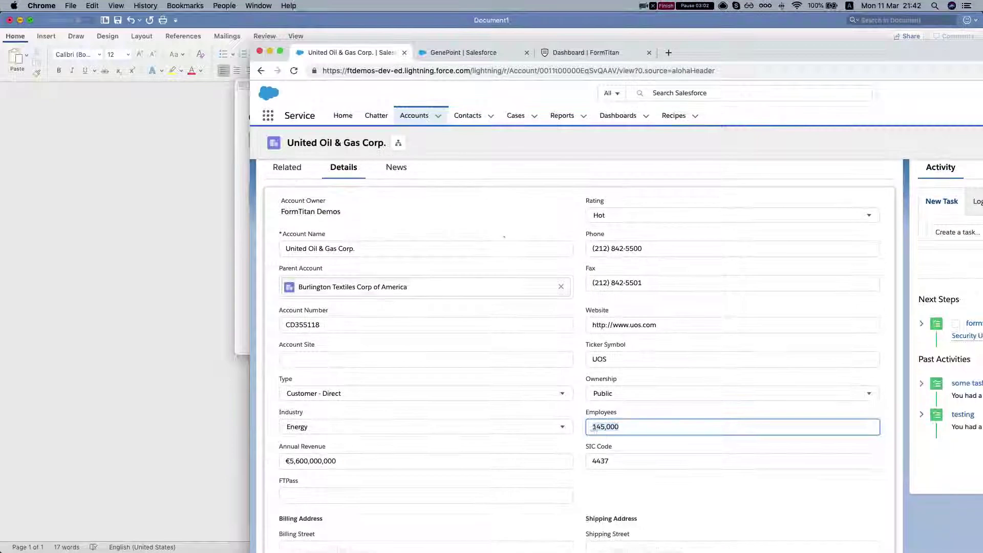
{"action": "double_click", "coordinate": [579, 71]}
{"action": "left_click_drag", "start_coordinate": [774, 49], "coordinate": [776, 50]}
- Save the United Oil & Gas Corp. ID condition and preview its revenue and billing street
{"action": "key", "text": "super+Tab"}
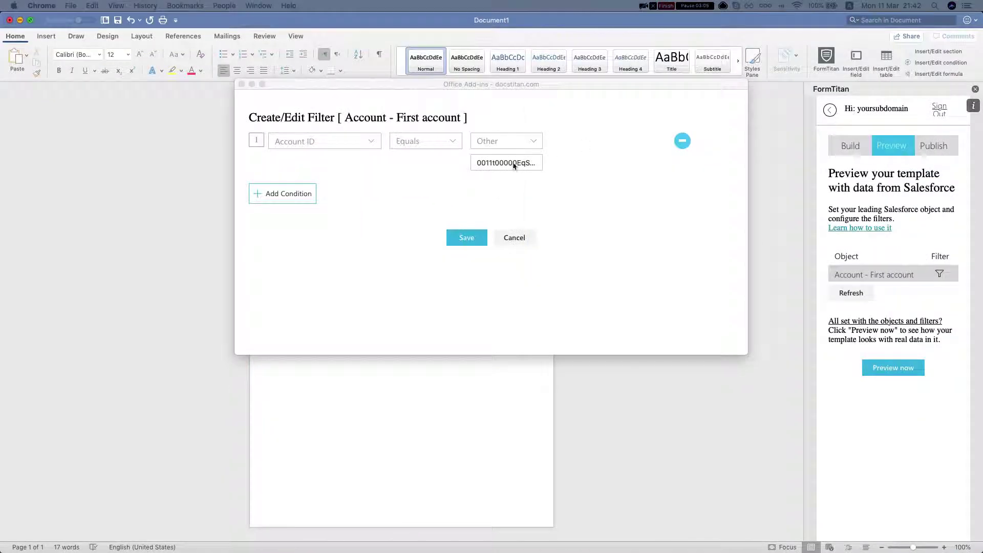
{"action": "left_click", "coordinate": [464, 239]}
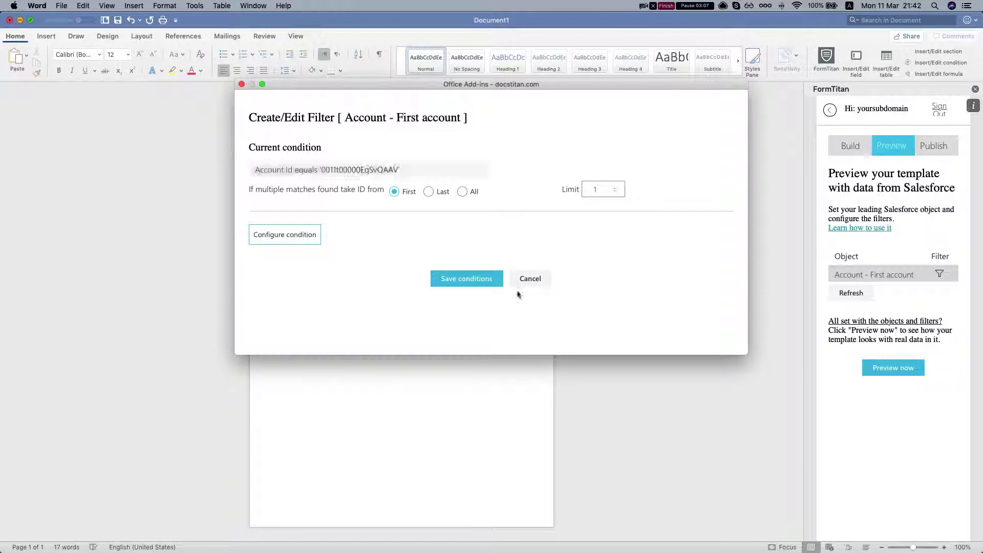
{"action": "left_click", "coordinate": [467, 279]}
{"action": "left_click", "coordinate": [896, 367]}
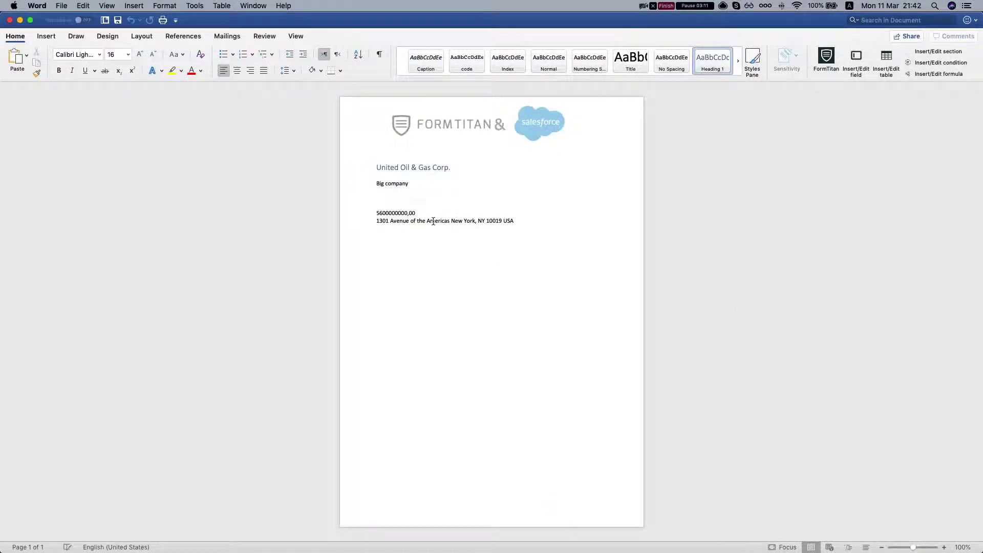
{"action": "left_click_drag", "start_coordinate": [385, 210], "coordinate": [445, 222]}
{"action": "left_click", "coordinate": [490, 221]}
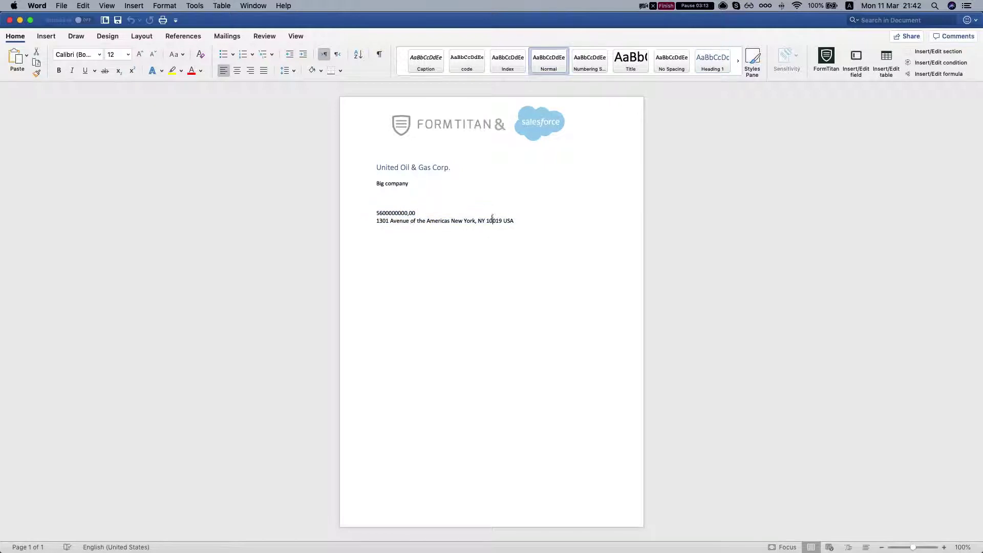
{"action": "left_click", "coordinate": [409, 220]}
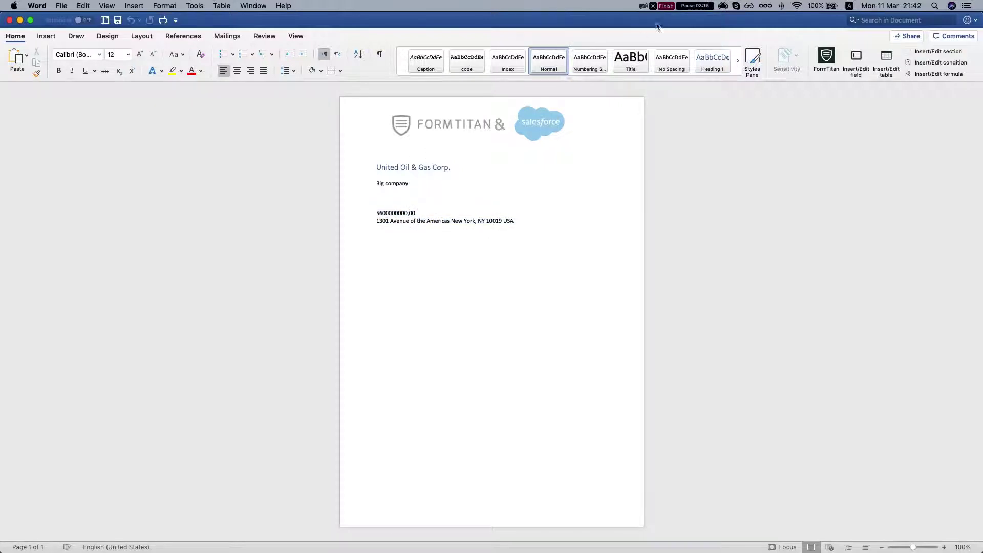